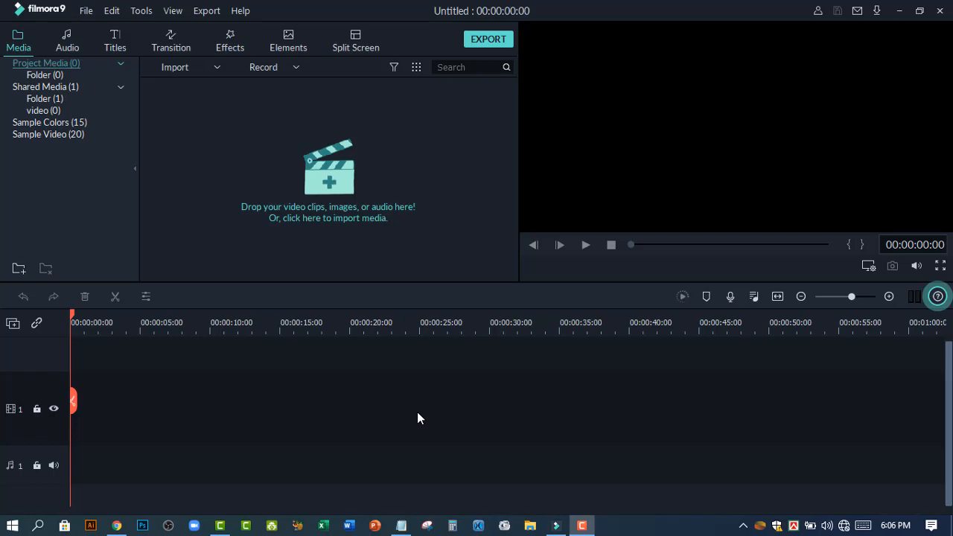
{"action": "left_click", "coordinate": [292, 46]}
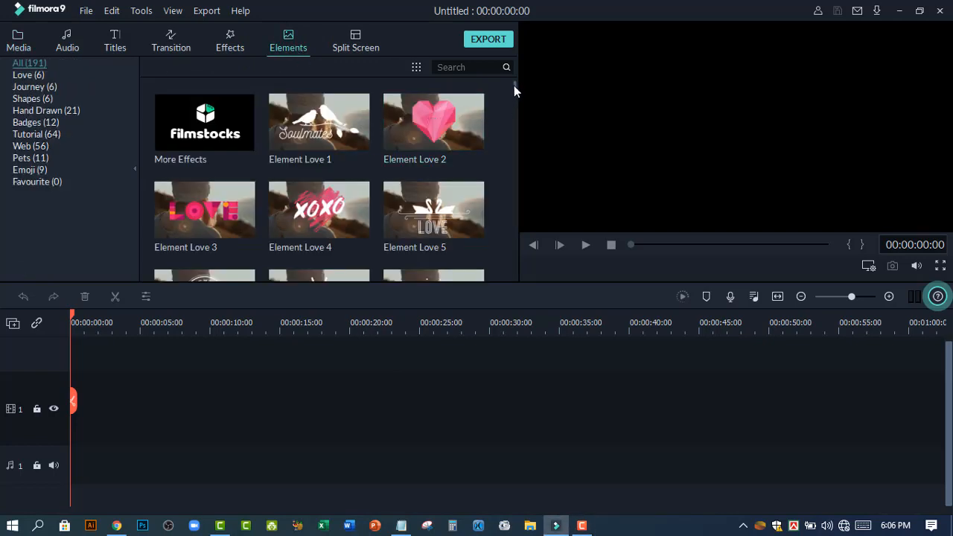
{"action": "left_click_drag", "start_coordinate": [514, 86], "coordinate": [515, 97]}
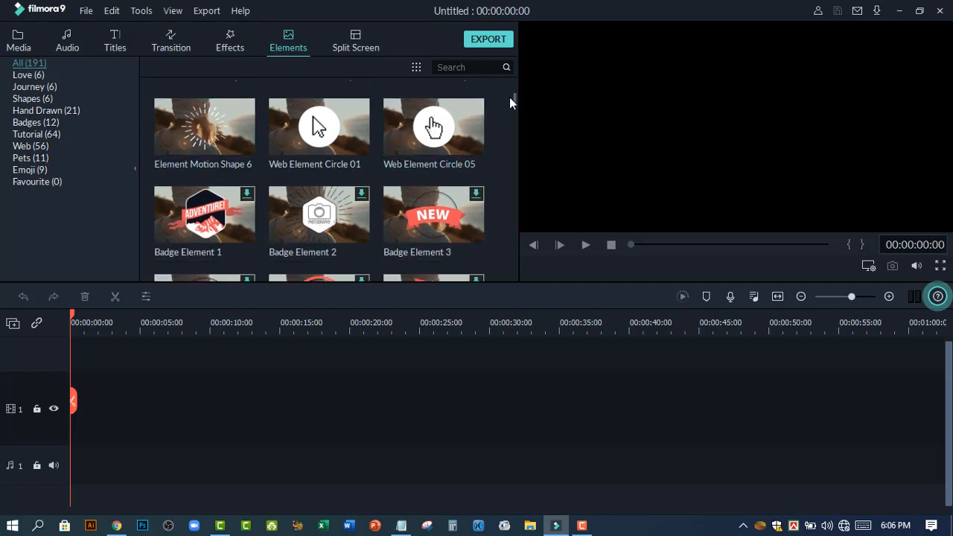
{"action": "mouse_move", "coordinate": [513, 97]}
{"action": "left_mouse_down"}
{"action": "mouse_move", "coordinate": [514, 138]}
{"action": "mouse_move", "coordinate": [517, 83]}
{"action": "left_mouse_up"}
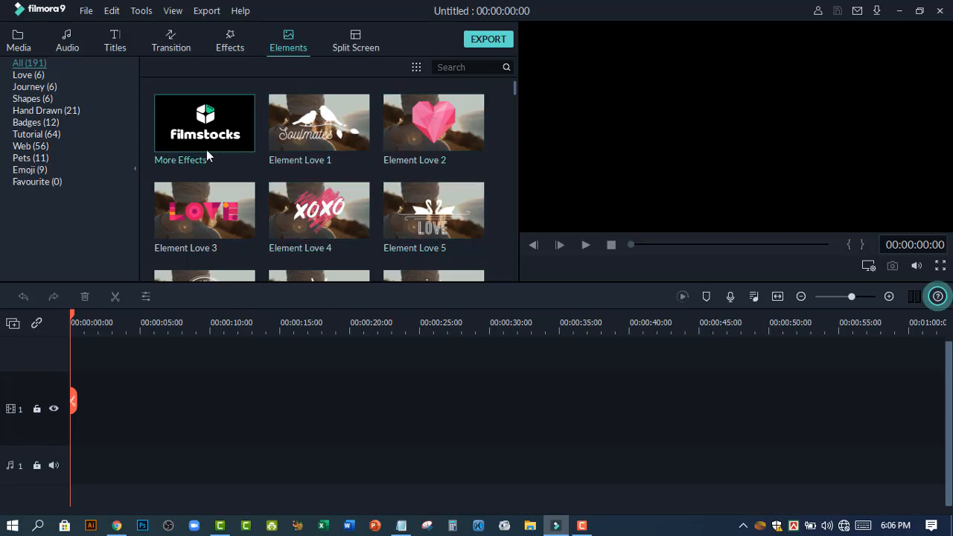
Place the Black sample color at the start of video track 1 and extend the clip to about 41 seconds
{"action": "left_click", "coordinate": [19, 47]}
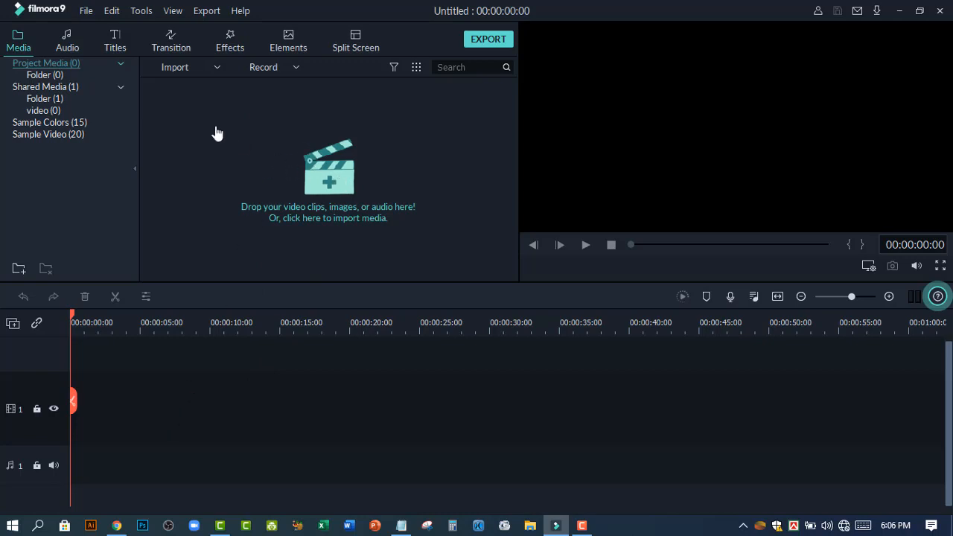
{"action": "left_click", "coordinate": [72, 123]}
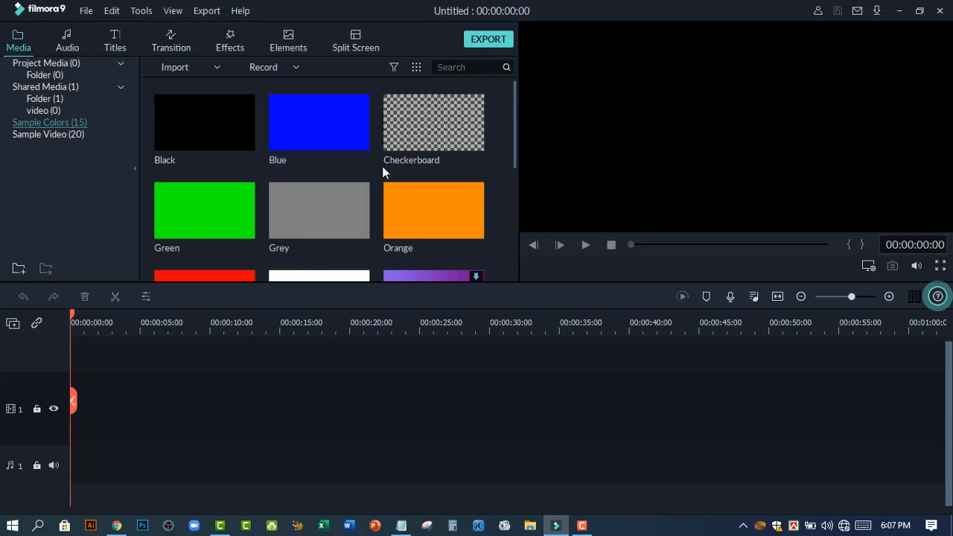
{"action": "scroll", "coordinate": [394, 186], "scroll_direction": "down", "scroll_amount": 3}
{"action": "scroll", "coordinate": [349, 223], "scroll_direction": "up", "scroll_amount": 5}
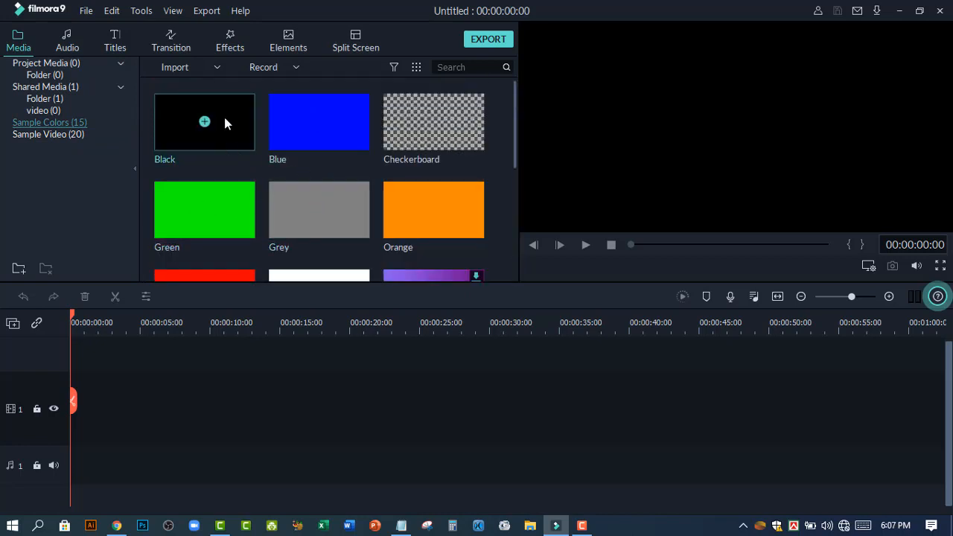
{"action": "left_click_drag", "start_coordinate": [224, 123], "coordinate": [57, 411]}
{"action": "left_click_drag", "start_coordinate": [138, 393], "coordinate": [645, 424]}
{"action": "scroll", "coordinate": [293, 415], "scroll_direction": "up", "scroll_amount": 1}
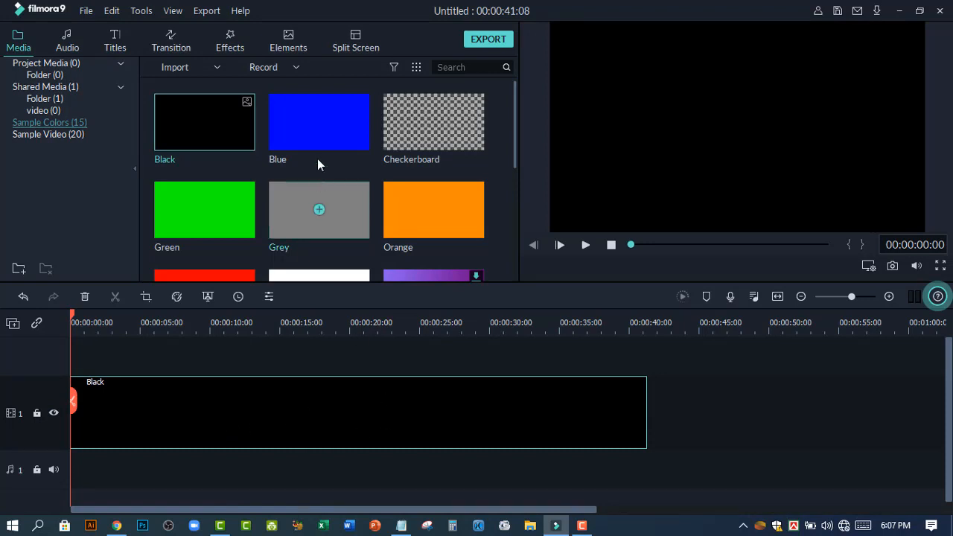
Add Element Love 1 at the start of a track above the Black clip and preview its animation
{"action": "left_click", "coordinate": [295, 47]}
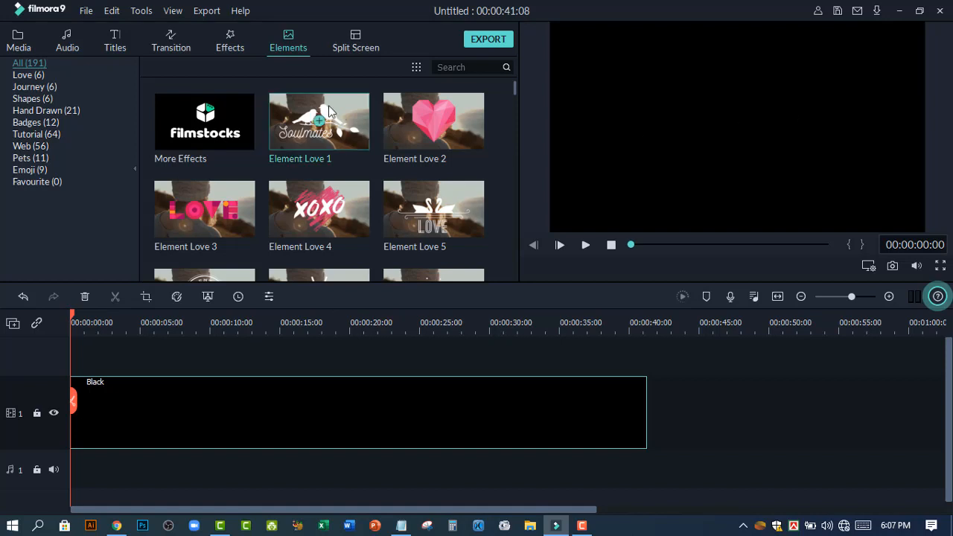
{"action": "left_click_drag", "start_coordinate": [321, 131], "coordinate": [193, 364]}
{"action": "left_click_drag", "start_coordinate": [224, 397], "coordinate": [100, 402]}
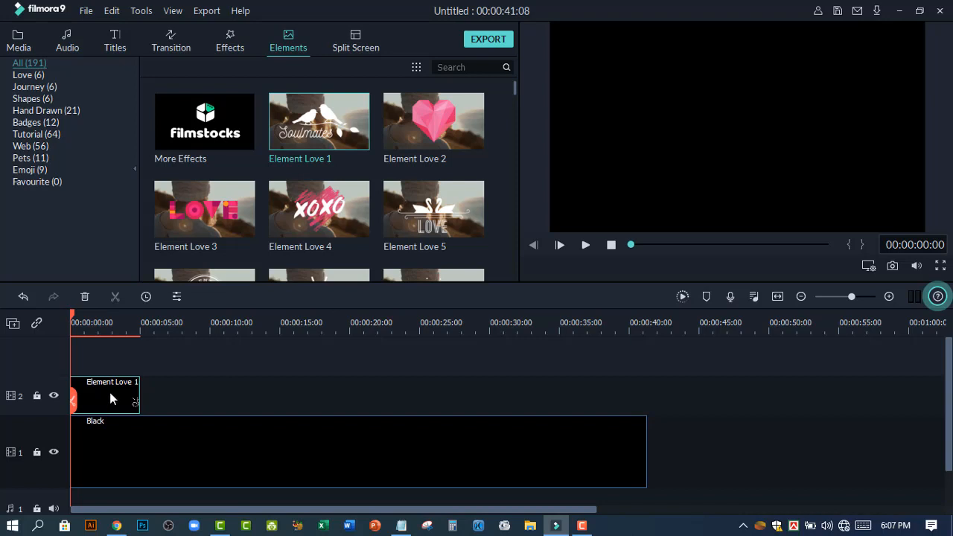
{"action": "left_click", "coordinate": [586, 248]}
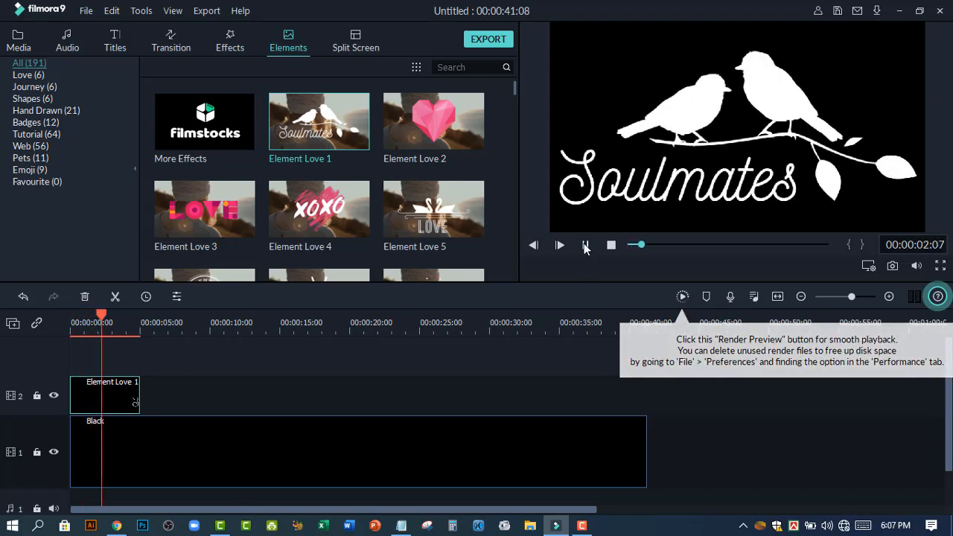
{"action": "left_click", "coordinate": [586, 246]}
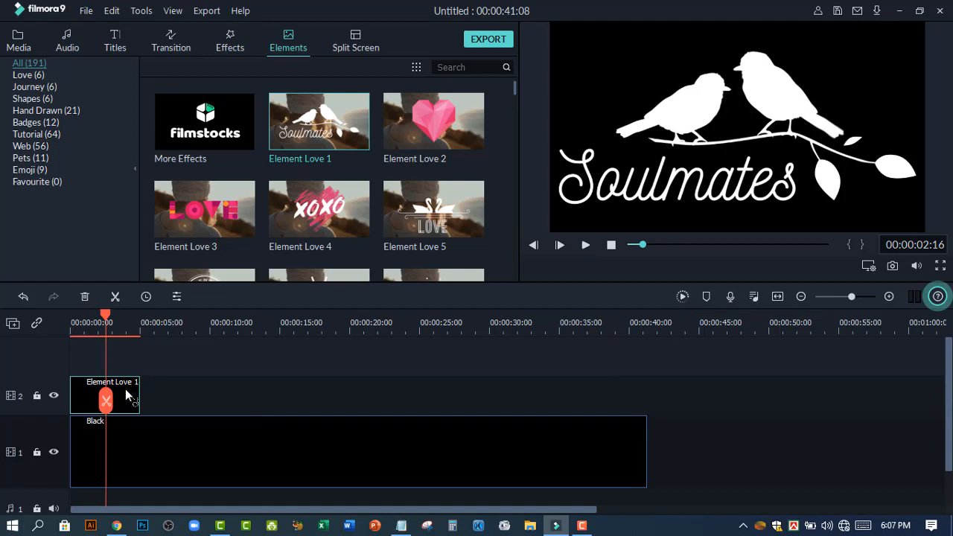
Shrink the Soulmates element to a small logo in the lower-left corner of the video frame and accept the change
{"action": "left_click", "coordinate": [691, 158]}
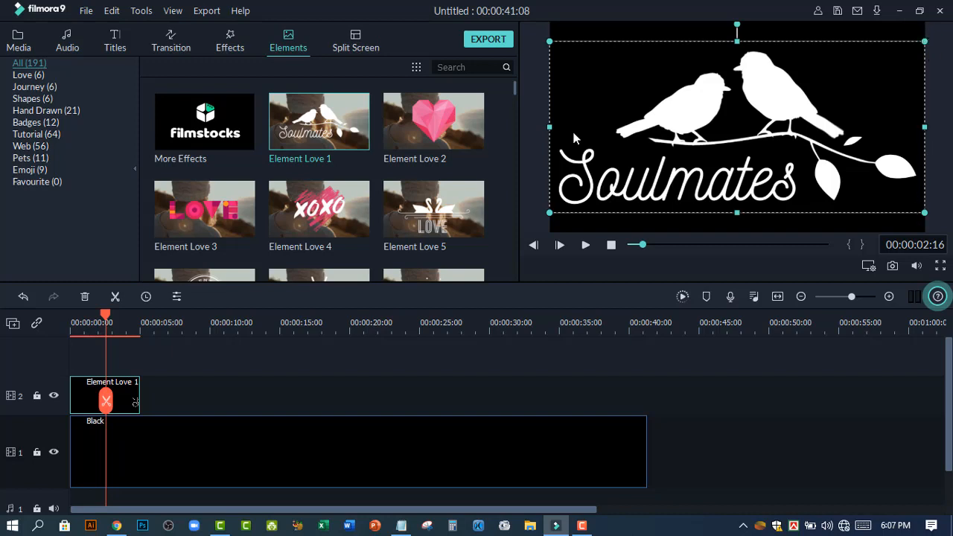
{"action": "left_click_drag", "start_coordinate": [548, 41], "coordinate": [806, 170]}
{"action": "double_click", "coordinate": [872, 193]}
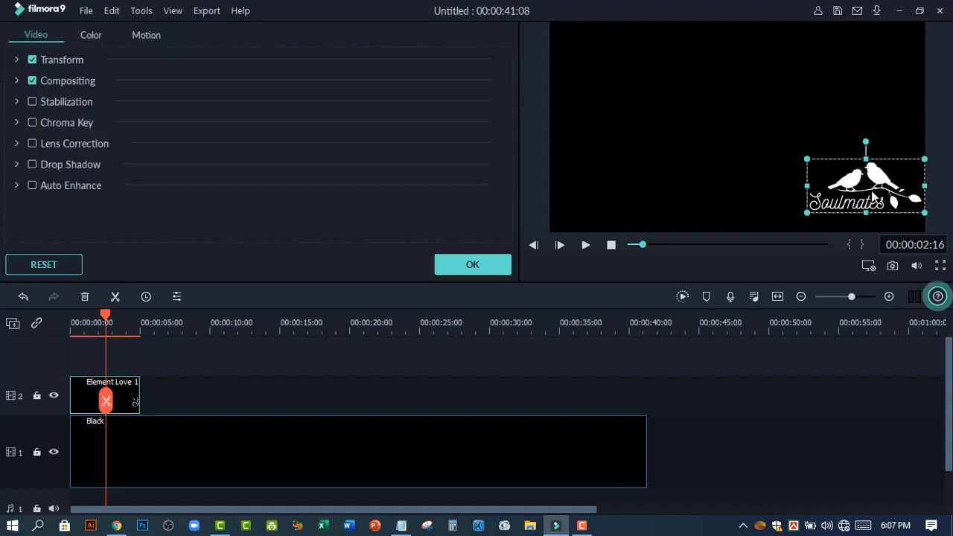
{"action": "left_click_drag", "start_coordinate": [872, 193], "coordinate": [692, 129]}
{"action": "left_click", "coordinate": [675, 134]}
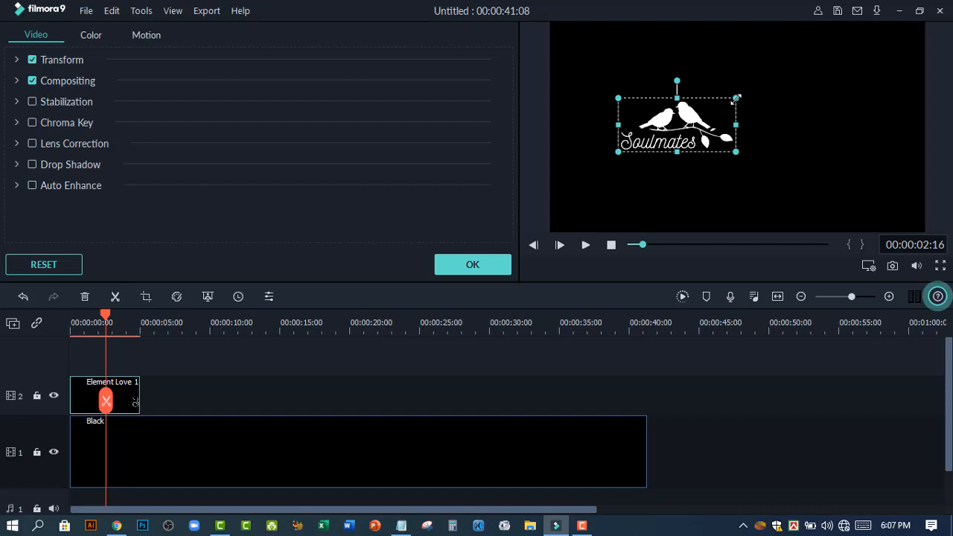
{"action": "left_click_drag", "start_coordinate": [736, 98], "coordinate": [583, 215]}
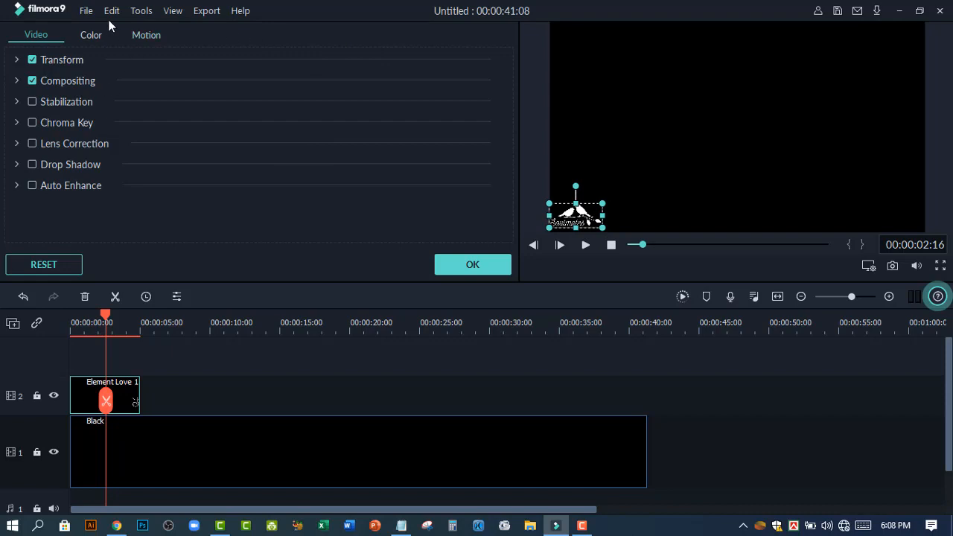
{"action": "left_click", "coordinate": [467, 265]}
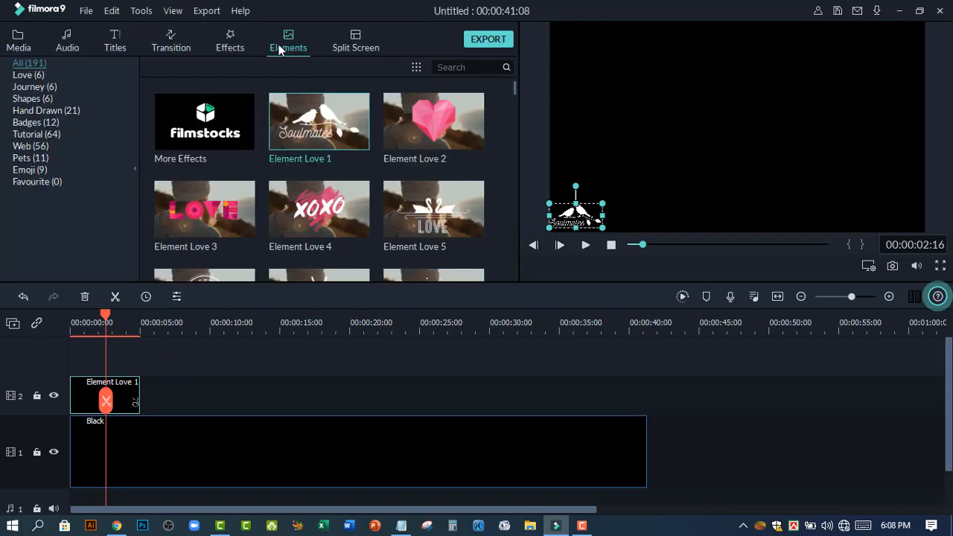
Look through the full element library, including the badge, tutorial and web elements
{"action": "scroll", "coordinate": [452, 149], "scroll_direction": "down", "scroll_amount": 5}
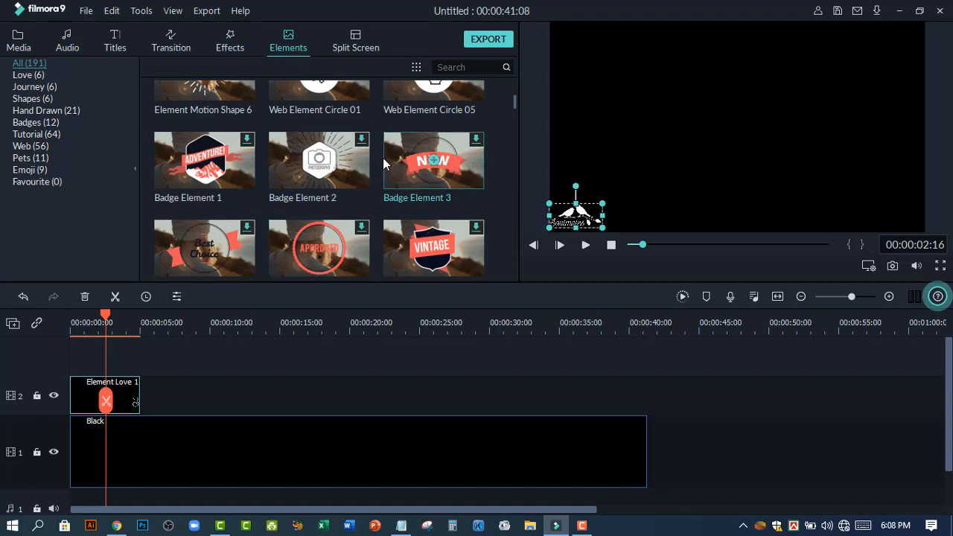
{"action": "scroll", "coordinate": [391, 220], "scroll_direction": "down", "scroll_amount": 5}
{"action": "scroll", "coordinate": [364, 217], "scroll_direction": "down", "scroll_amount": 10}
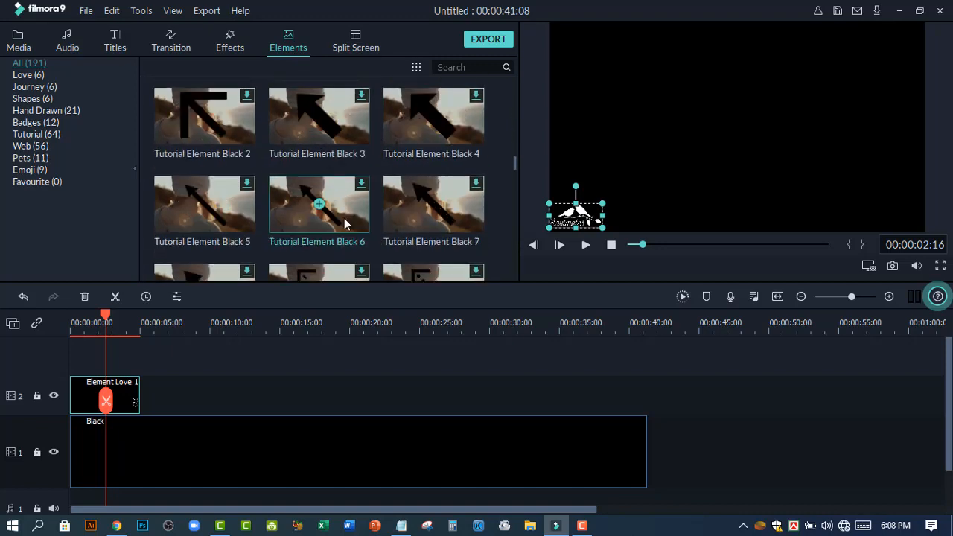
{"action": "scroll", "coordinate": [324, 204], "scroll_direction": "down", "scroll_amount": 10}
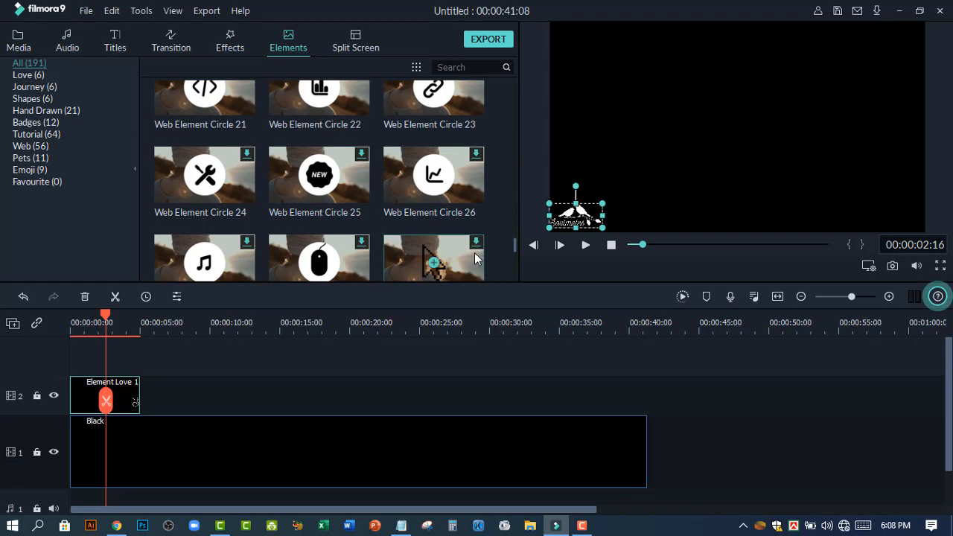
{"action": "scroll", "coordinate": [471, 241], "scroll_direction": "down", "scroll_amount": 14}
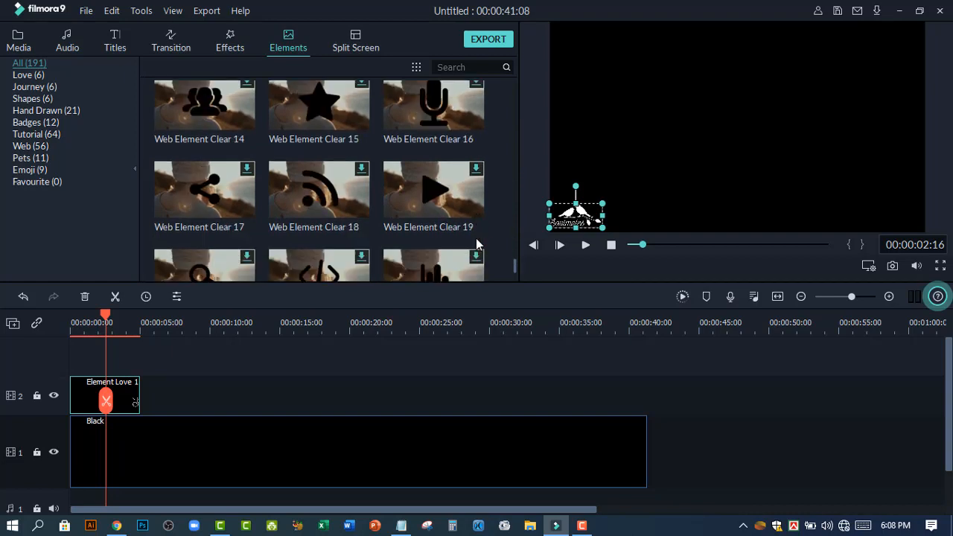
{"action": "scroll", "coordinate": [344, 212], "scroll_direction": "up", "scroll_amount": 13}
{"action": "scroll", "coordinate": [340, 206], "scroll_direction": "up", "scroll_amount": 20}
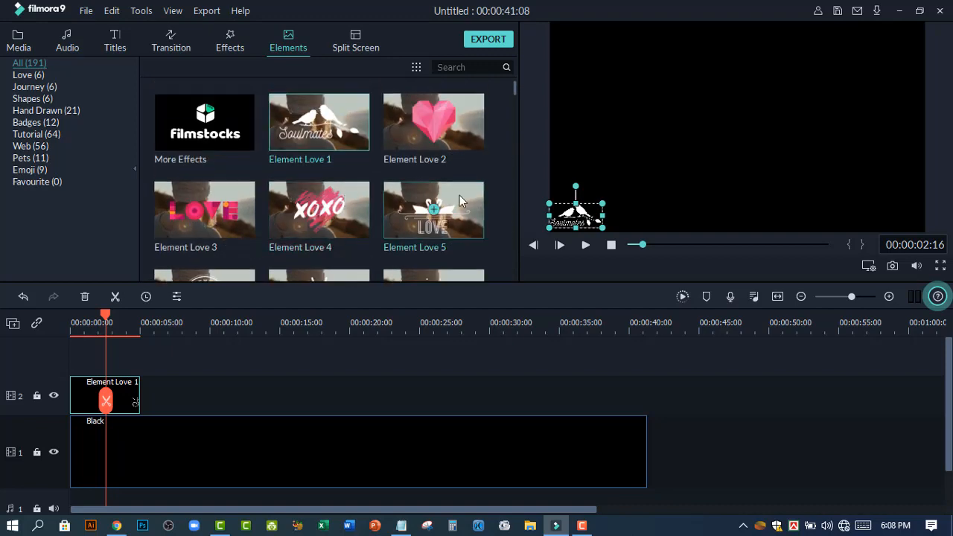
Connect the computer to the A1 Mess 2 Wi-Fi network with automatic connection enabled
{"action": "left_click", "coordinate": [844, 526]}
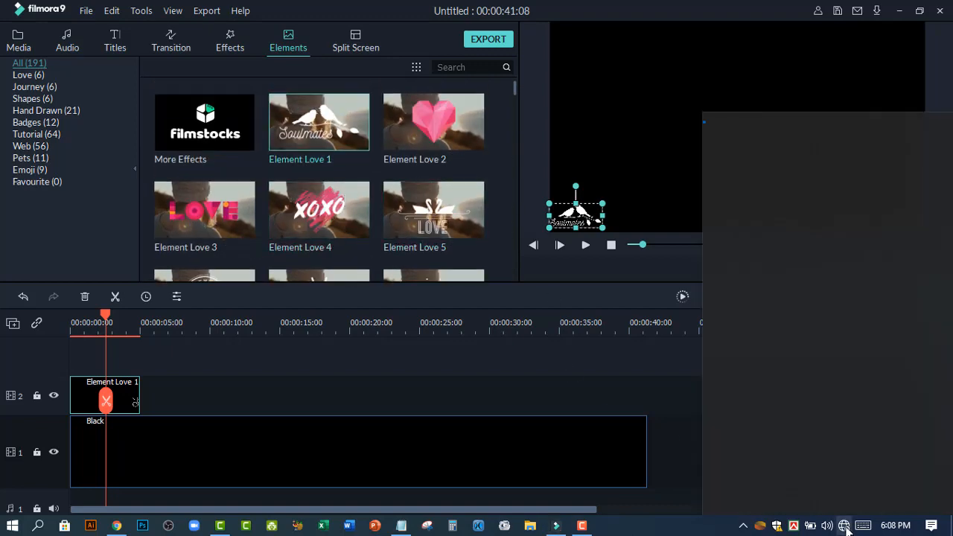
{"action": "left_click", "coordinate": [763, 134]}
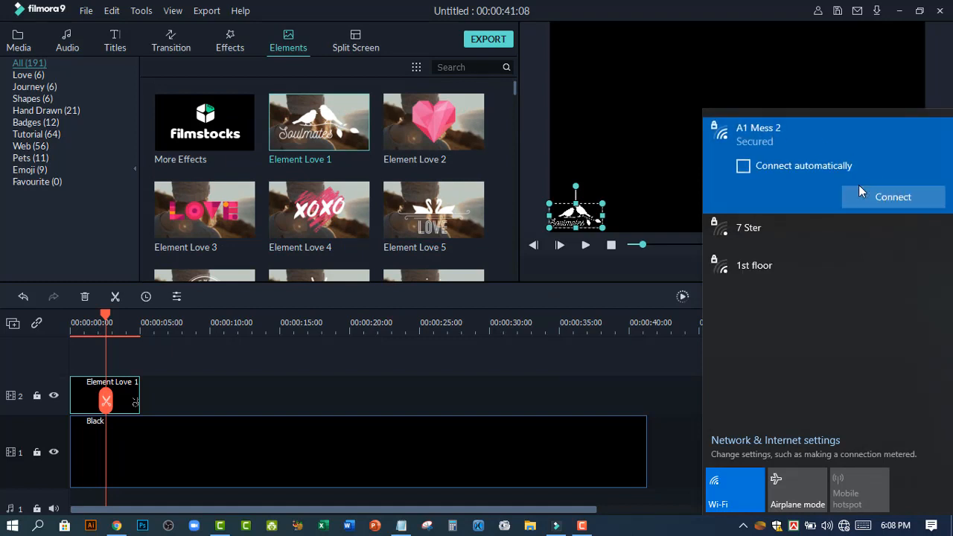
{"action": "left_click", "coordinate": [832, 165]}
{"action": "left_click", "coordinate": [881, 193]}
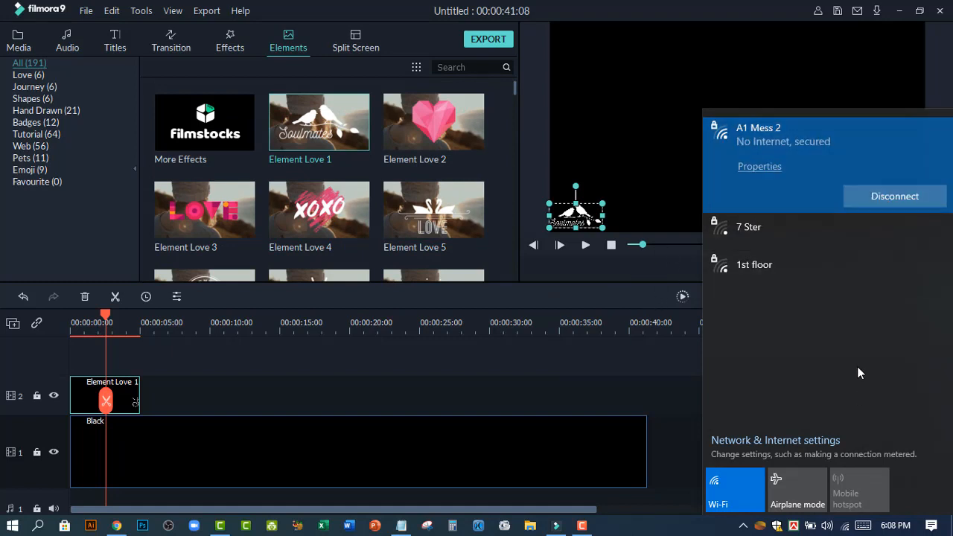
{"action": "left_click", "coordinate": [620, 267]}
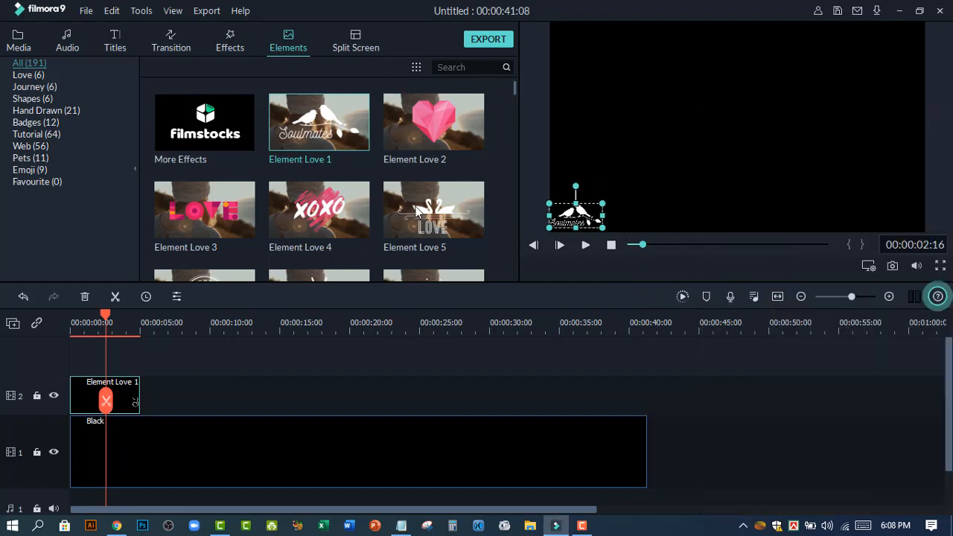
Add Badge Element 3 directly after Element Love 1 on video track 2 and preview both elements
{"action": "scroll", "coordinate": [461, 212], "scroll_direction": "down", "scroll_amount": 10}
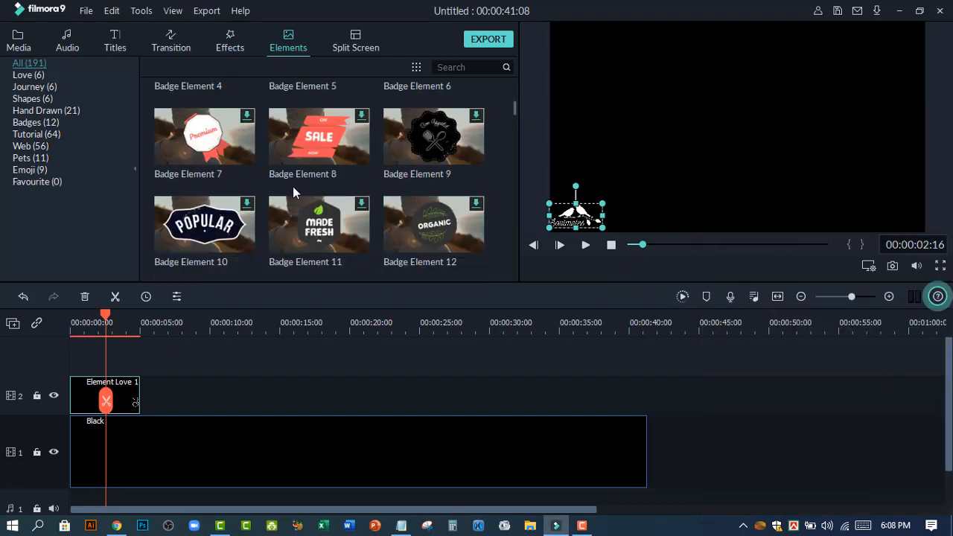
{"action": "scroll", "coordinate": [380, 190], "scroll_direction": "up", "scroll_amount": 3}
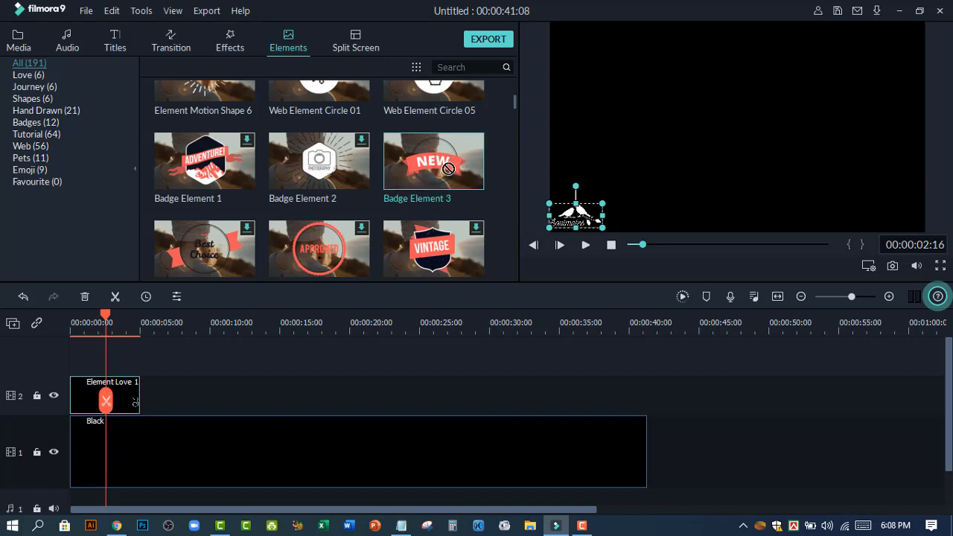
{"action": "left_click_drag", "start_coordinate": [437, 167], "coordinate": [149, 389]}
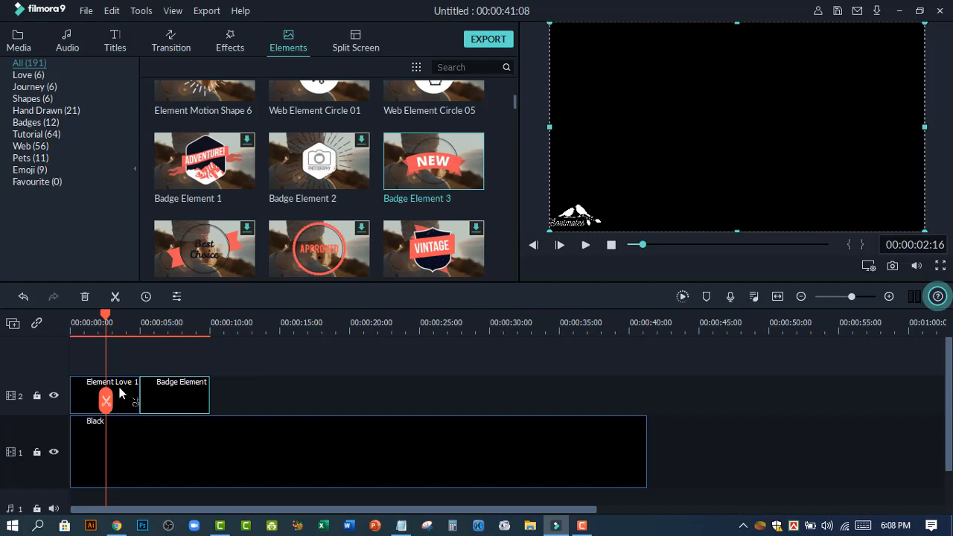
{"action": "left_click", "coordinate": [586, 245]}
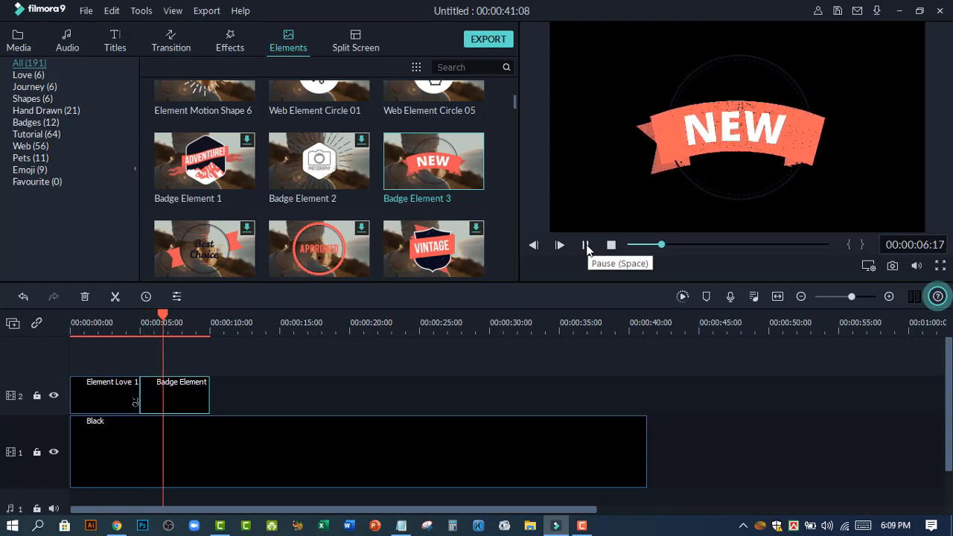
{"action": "left_click", "coordinate": [586, 248]}
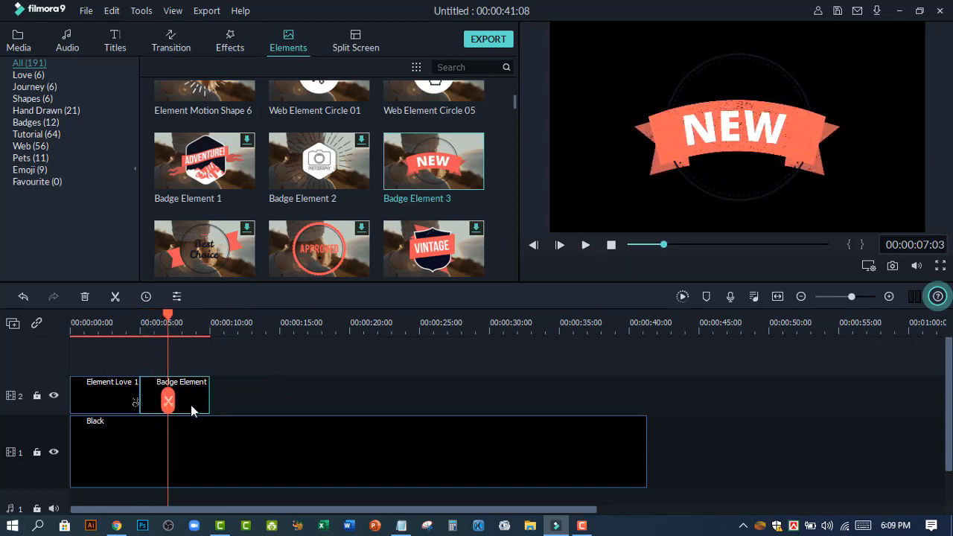
Move the badge clip to video track 3, aligned with Element Love 1 at the start, and play the overlap
{"action": "left_click_drag", "start_coordinate": [192, 411], "coordinate": [191, 363]}
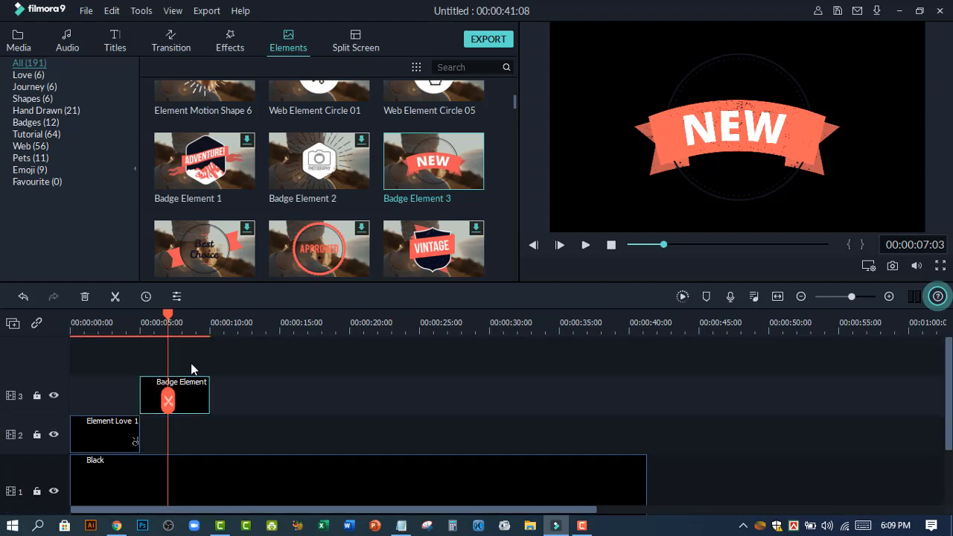
{"action": "left_click_drag", "start_coordinate": [191, 402], "coordinate": [128, 403]}
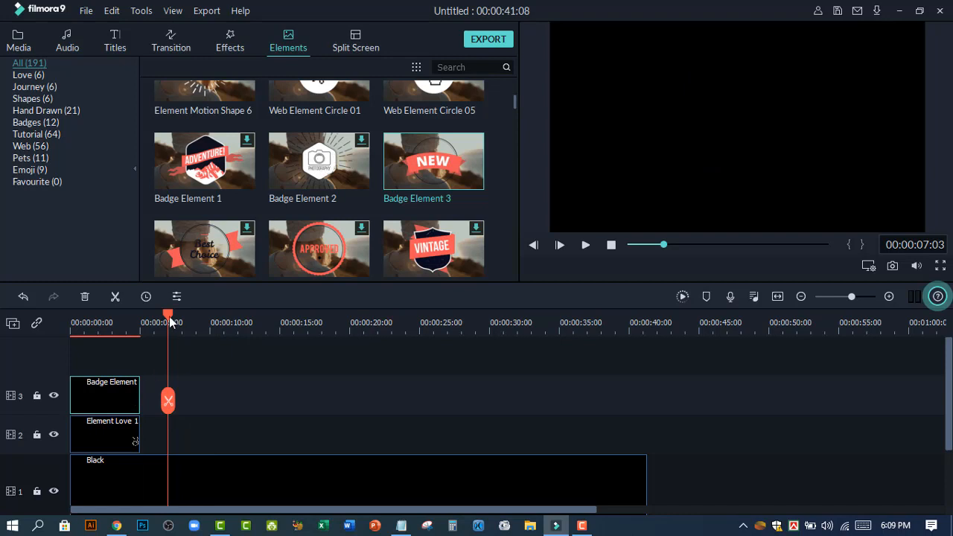
{"action": "left_click_drag", "start_coordinate": [142, 326], "coordinate": [37, 351]}
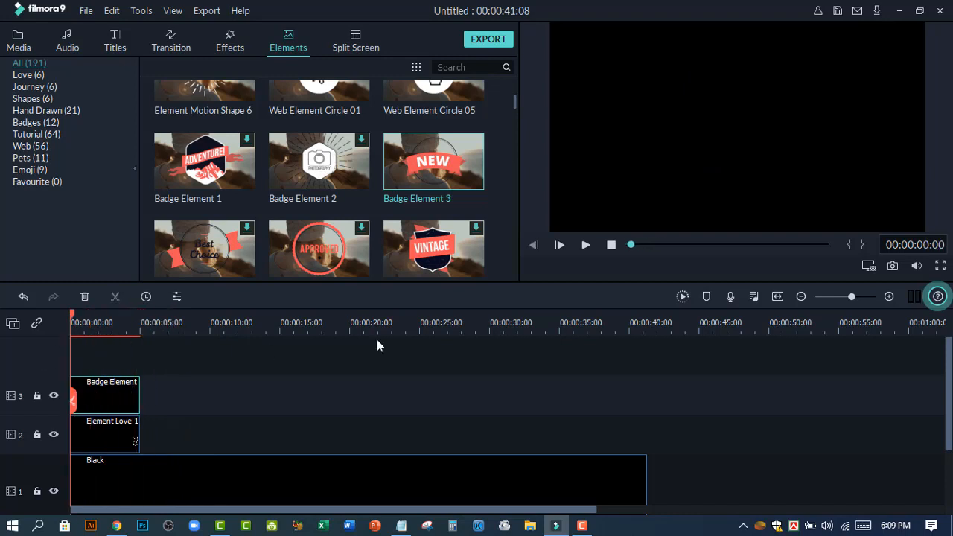
{"action": "left_click", "coordinate": [586, 250]}
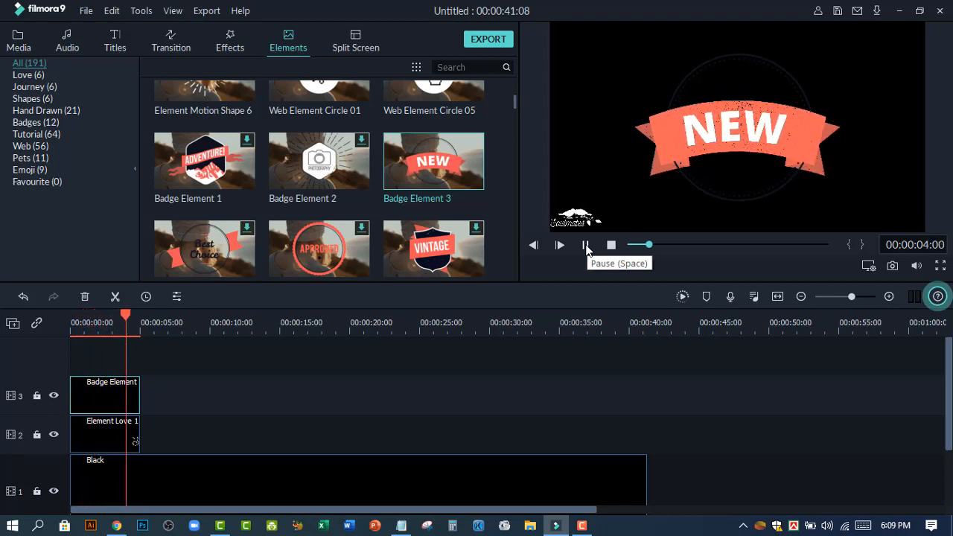
{"action": "left_click", "coordinate": [586, 246]}
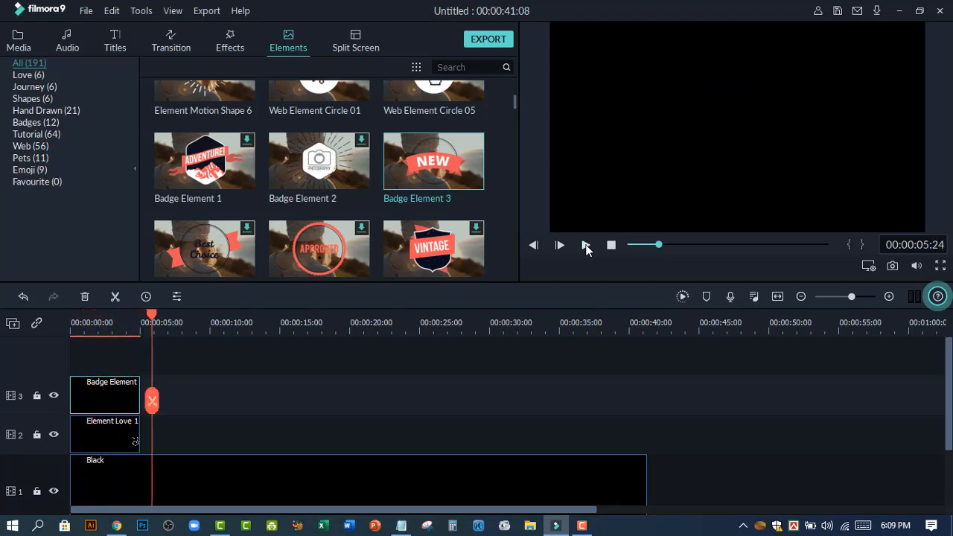
Add Element Emoji 6 to video track 2, after Element Love 1 with a gap between them, and preview its animation
{"action": "scroll", "coordinate": [342, 182], "scroll_direction": "down", "scroll_amount": 3}
{"action": "scroll", "coordinate": [343, 183], "scroll_direction": "down", "scroll_amount": 3}
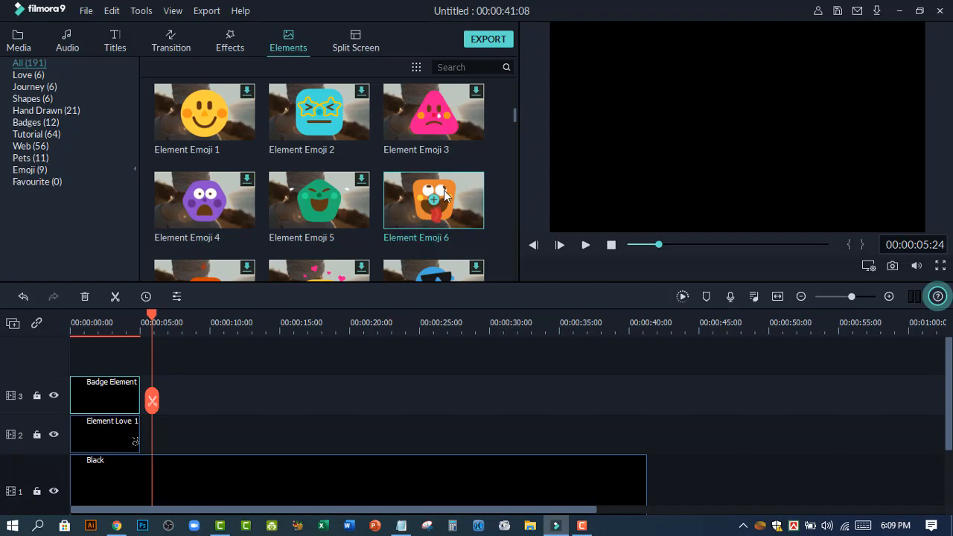
{"action": "left_click_drag", "start_coordinate": [401, 216], "coordinate": [183, 414]}
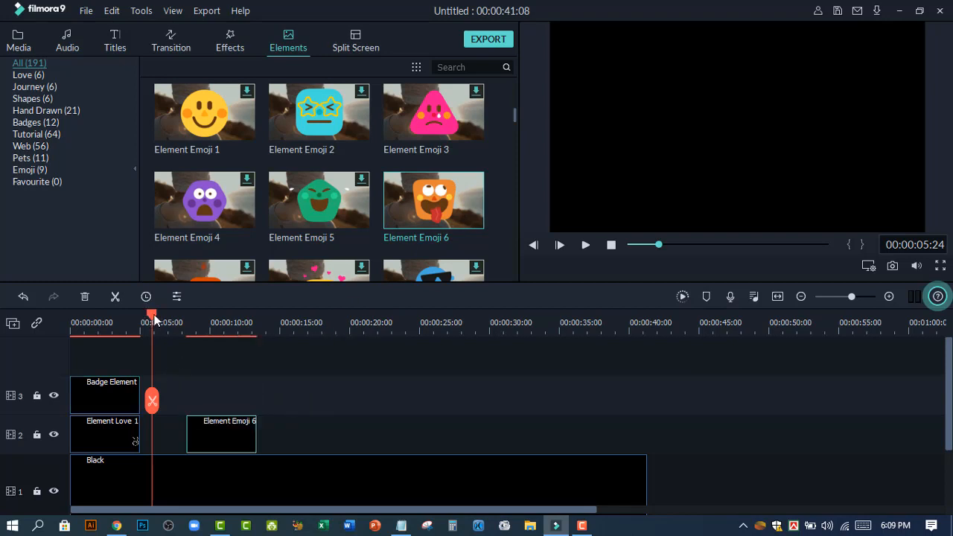
{"action": "left_click_drag", "start_coordinate": [153, 319], "coordinate": [227, 317]}
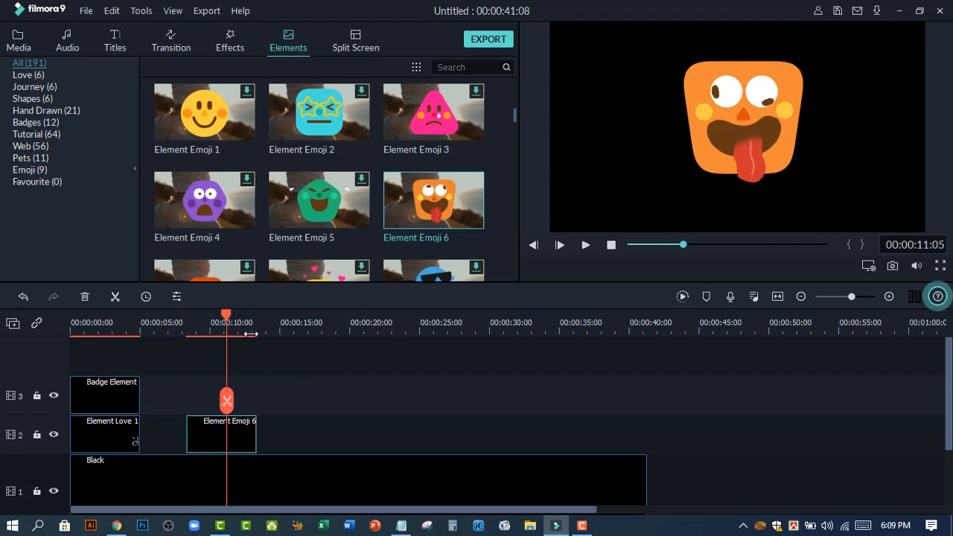
{"action": "left_click_drag", "start_coordinate": [226, 319], "coordinate": [233, 322]}
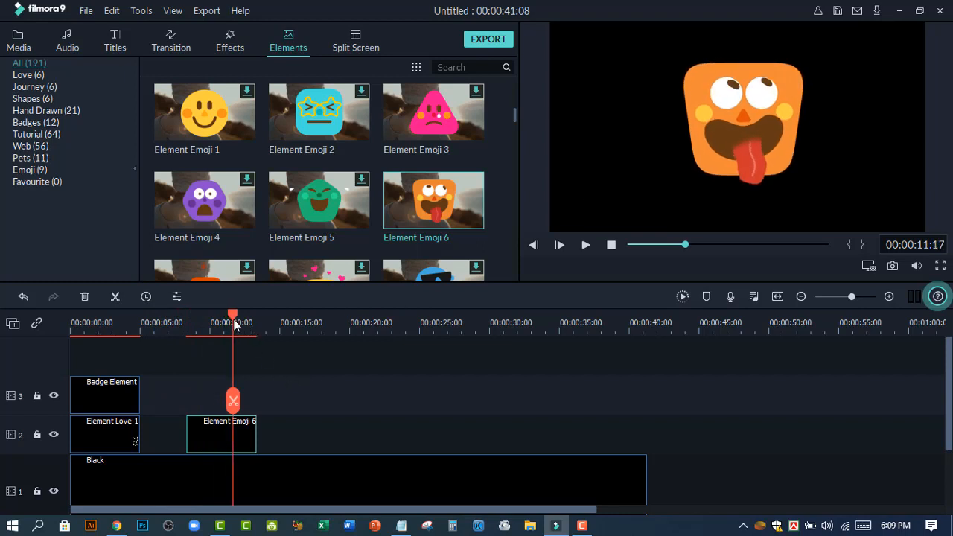
{"action": "scroll", "coordinate": [414, 181], "scroll_direction": "down", "scroll_amount": 10}
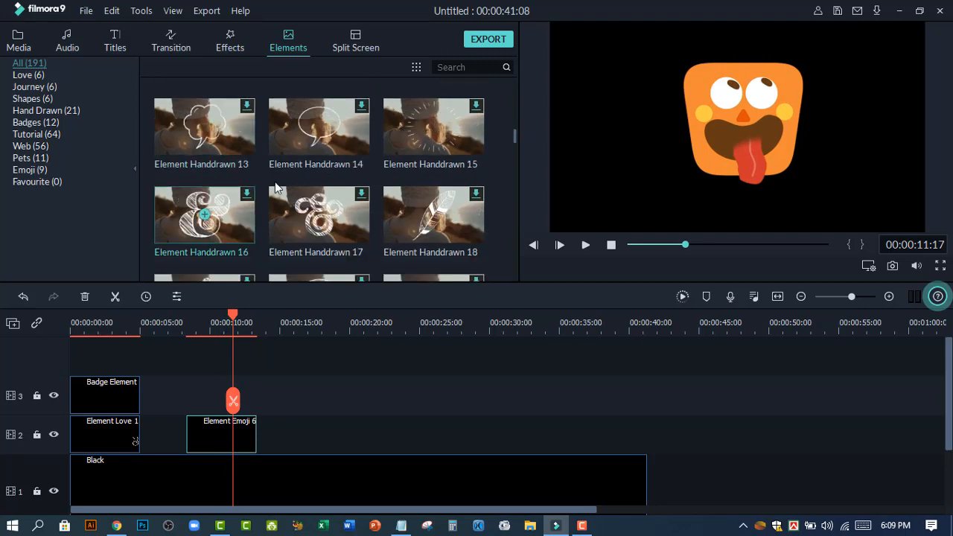
{"action": "scroll", "coordinate": [322, 207], "scroll_direction": "down", "scroll_amount": 10}
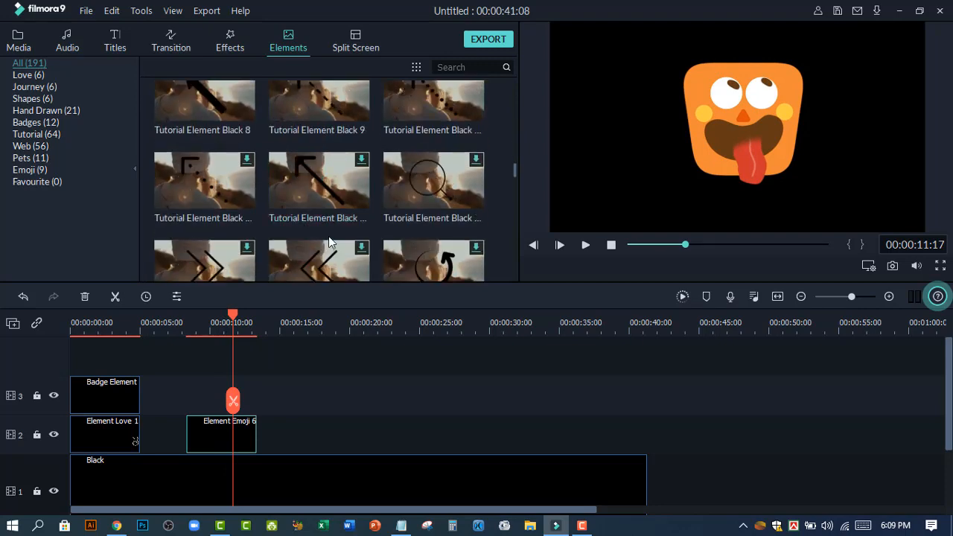
{"action": "scroll", "coordinate": [323, 224], "scroll_direction": "down", "scroll_amount": 5}
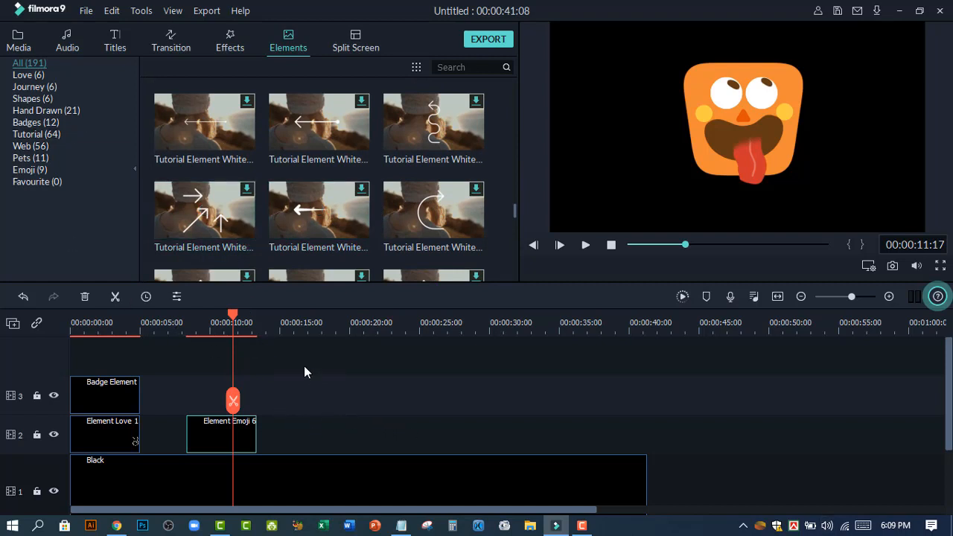
Import 20201231_101711.mp4 from the Videos subfolder on New Volume (D:) into the project media
{"action": "left_click", "coordinate": [16, 46]}
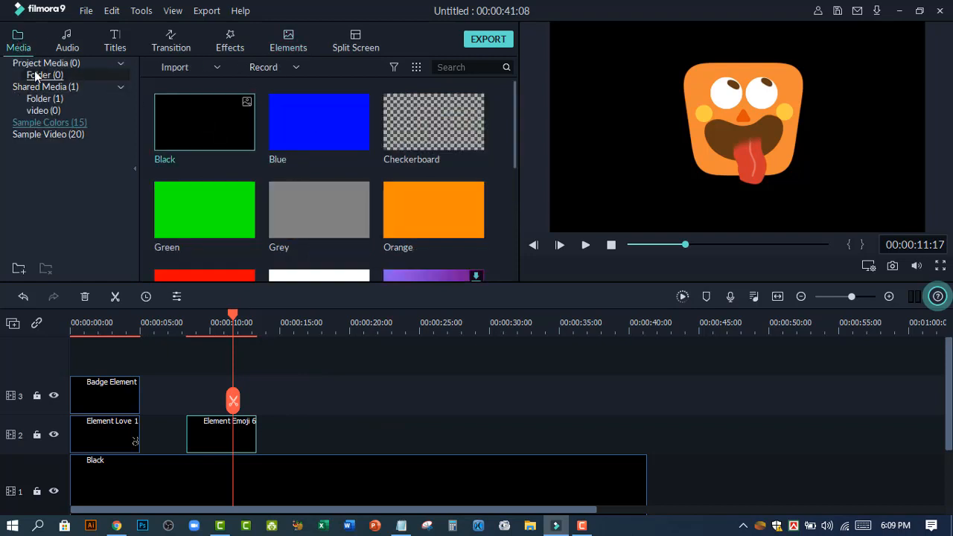
{"action": "left_click", "coordinate": [41, 64]}
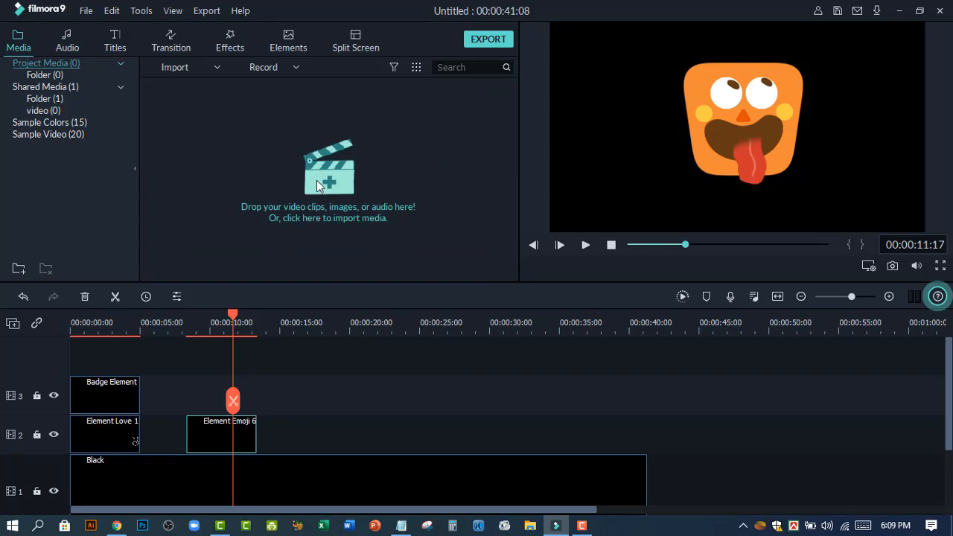
{"action": "left_click", "coordinate": [316, 180]}
{"action": "left_click", "coordinate": [201, 210]}
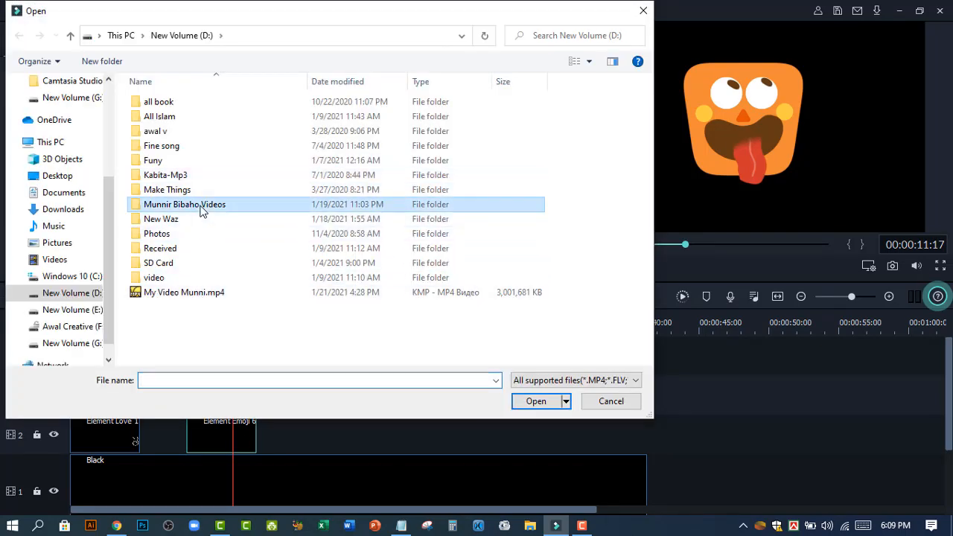
{"action": "double_click", "coordinate": [201, 211]}
{"action": "double_click", "coordinate": [173, 127]}
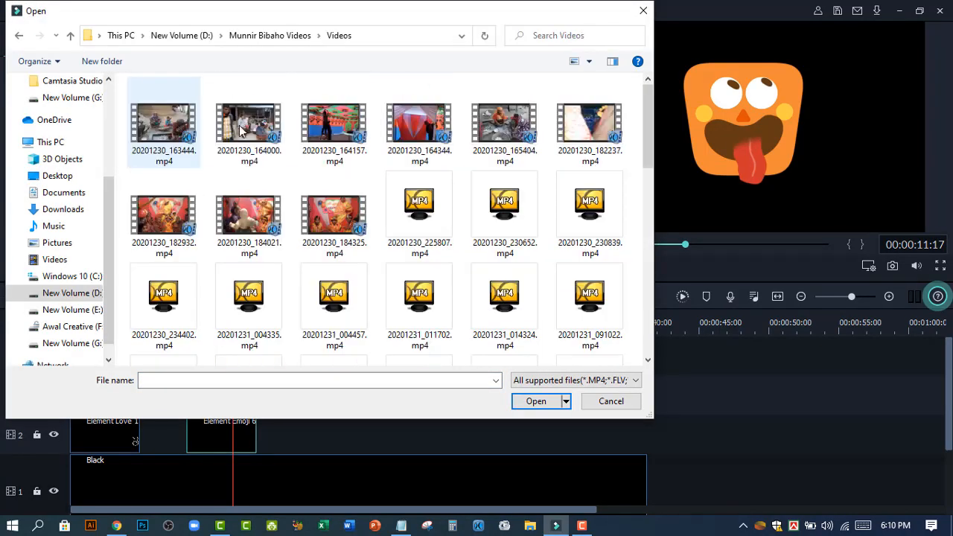
{"action": "left_click_drag", "start_coordinate": [646, 123], "coordinate": [647, 192]}
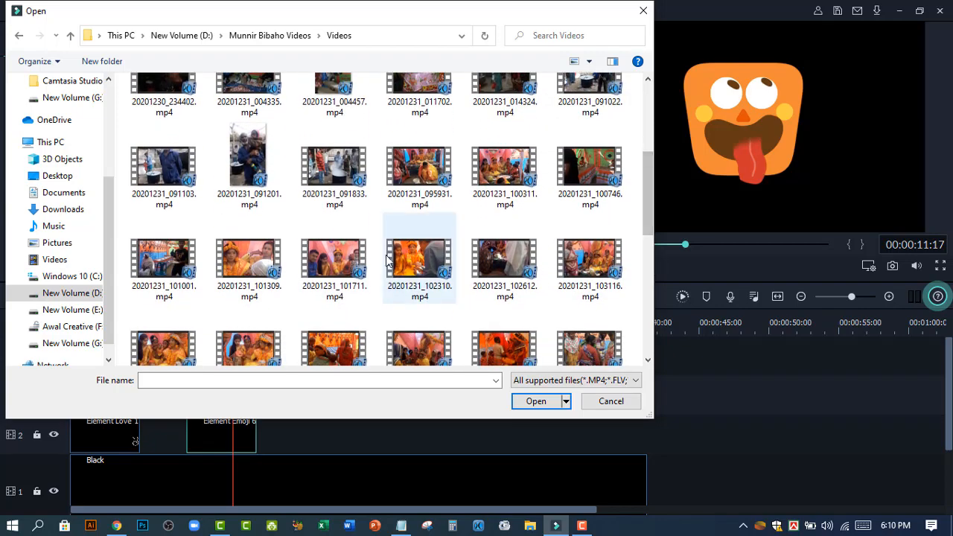
{"action": "left_click", "coordinate": [410, 258]}
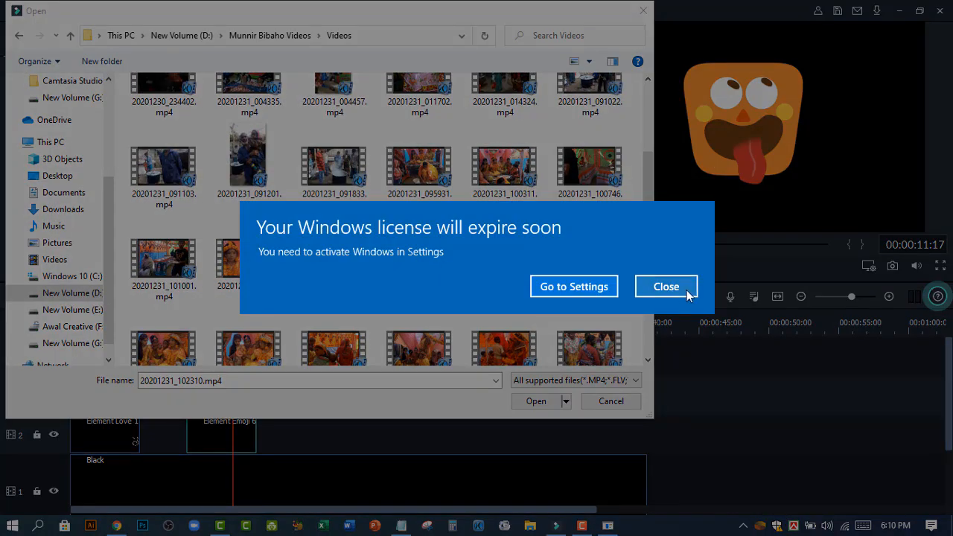
{"action": "left_click", "coordinate": [665, 286]}
{"action": "left_click", "coordinate": [337, 255]}
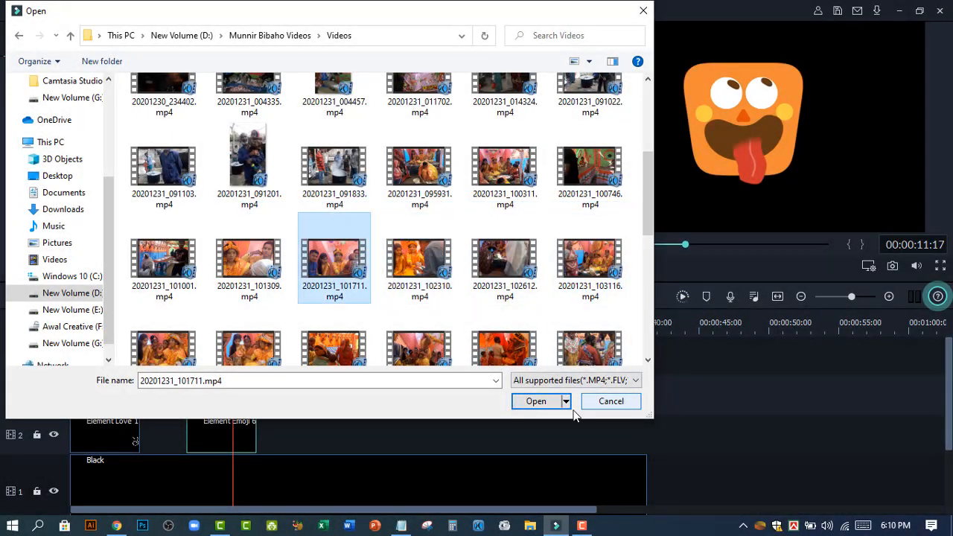
{"action": "left_click", "coordinate": [537, 407]}
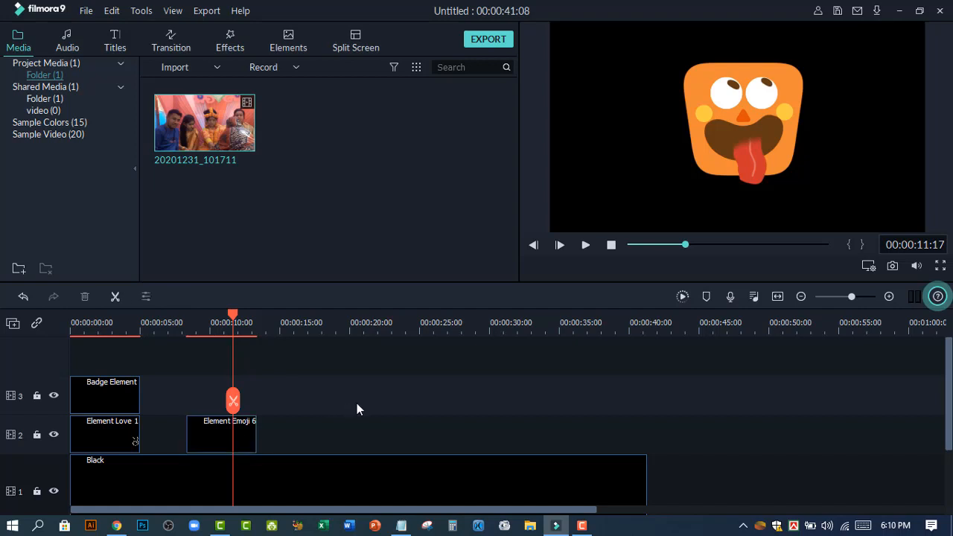
Replace all timeline clips with 20201231_101711 at the start of video track 2, matching the project to the media's 1920 x 1080 30fps
{"action": "left_click_drag", "start_coordinate": [356, 403], "coordinate": [92, 484]}
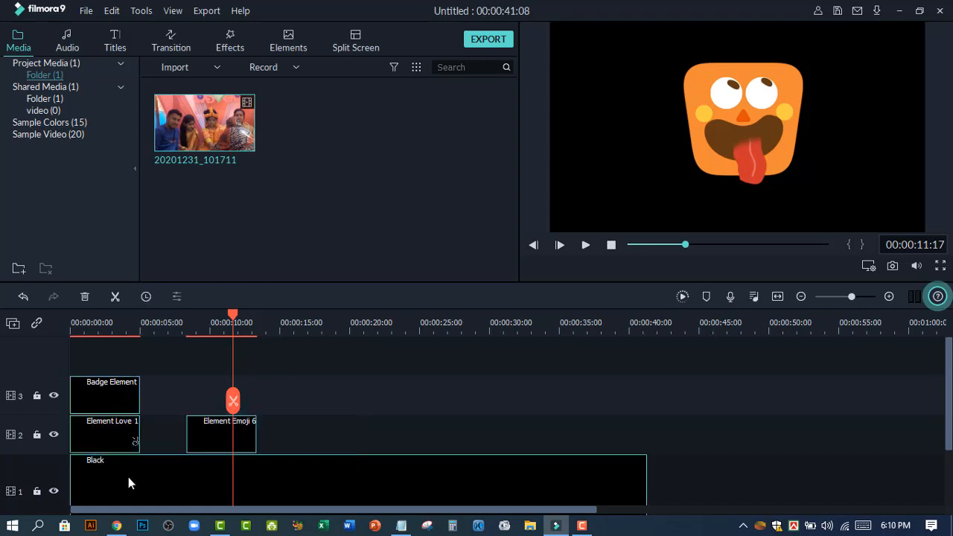
{"action": "key", "text": "Delete"}
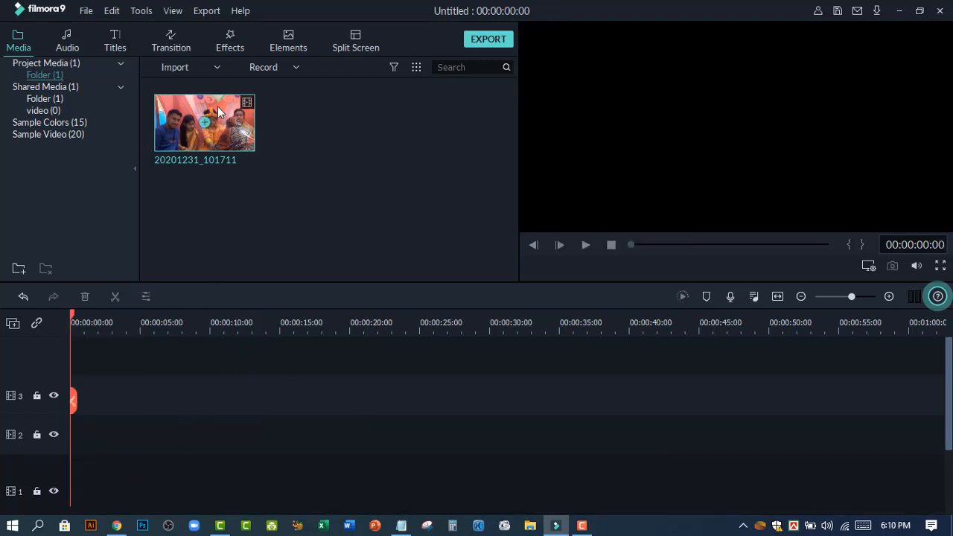
{"action": "left_click_drag", "start_coordinate": [219, 121], "coordinate": [63, 438]}
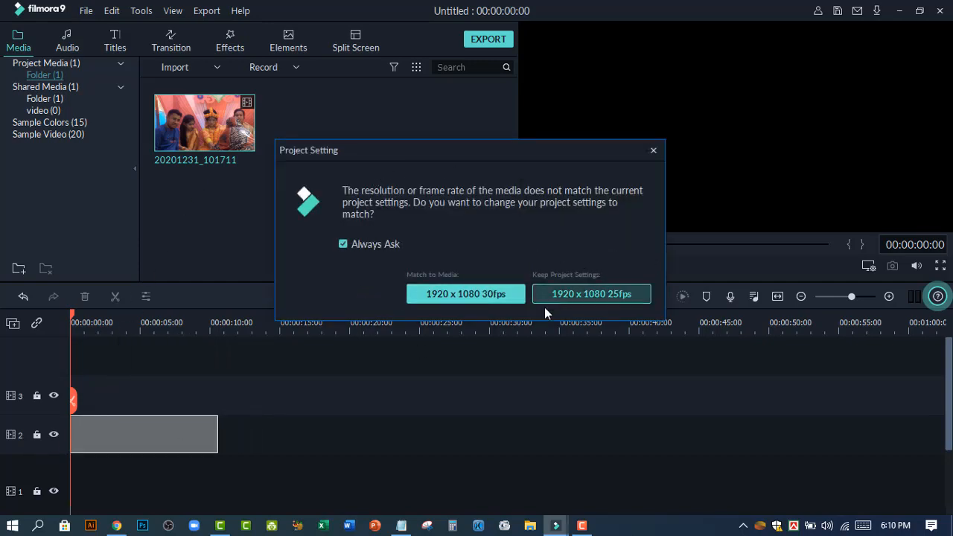
{"action": "left_click", "coordinate": [435, 295]}
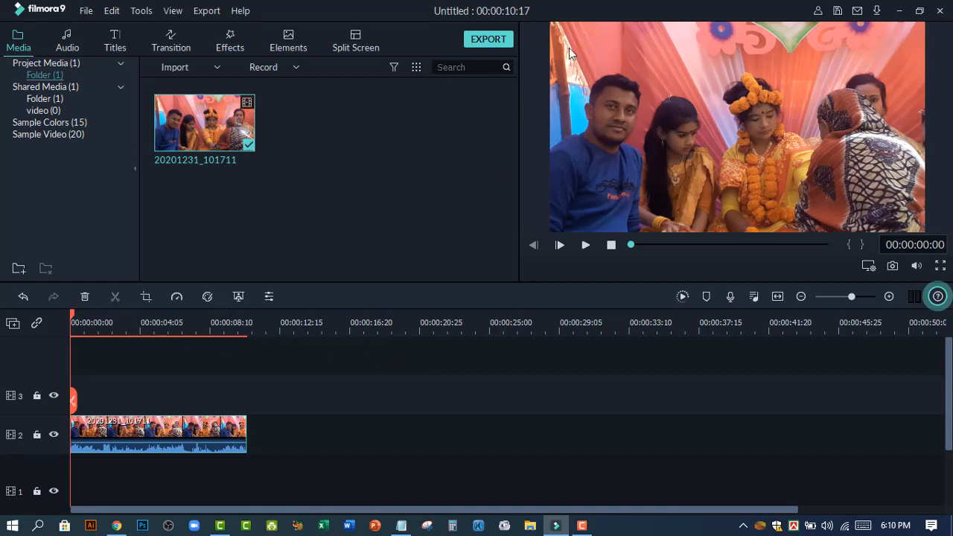
Find the pet elements in the full element library and start downloading Pet Element 1 and Pet Element 3
{"action": "left_click", "coordinate": [237, 48]}
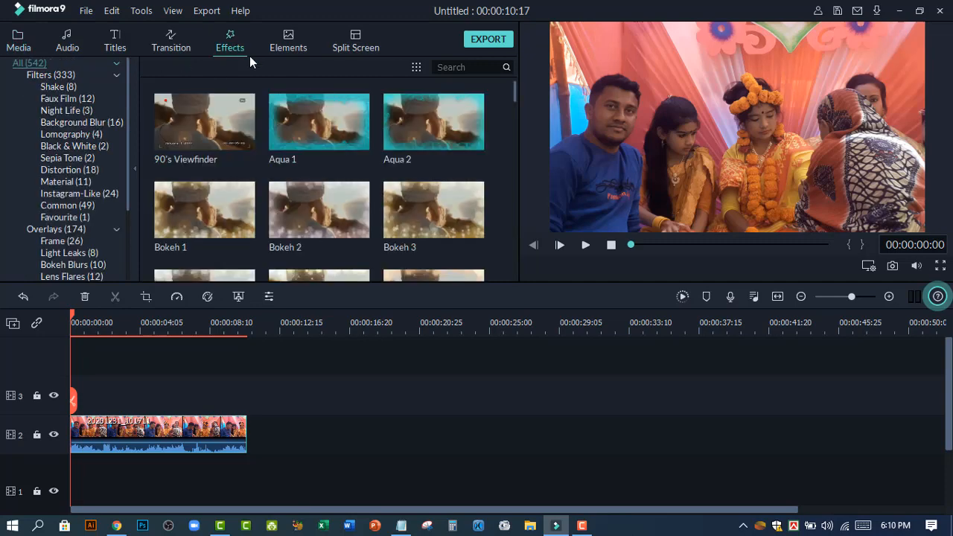
{"action": "left_click", "coordinate": [295, 46]}
{"action": "scroll", "coordinate": [349, 183], "scroll_direction": "down", "scroll_amount": 5}
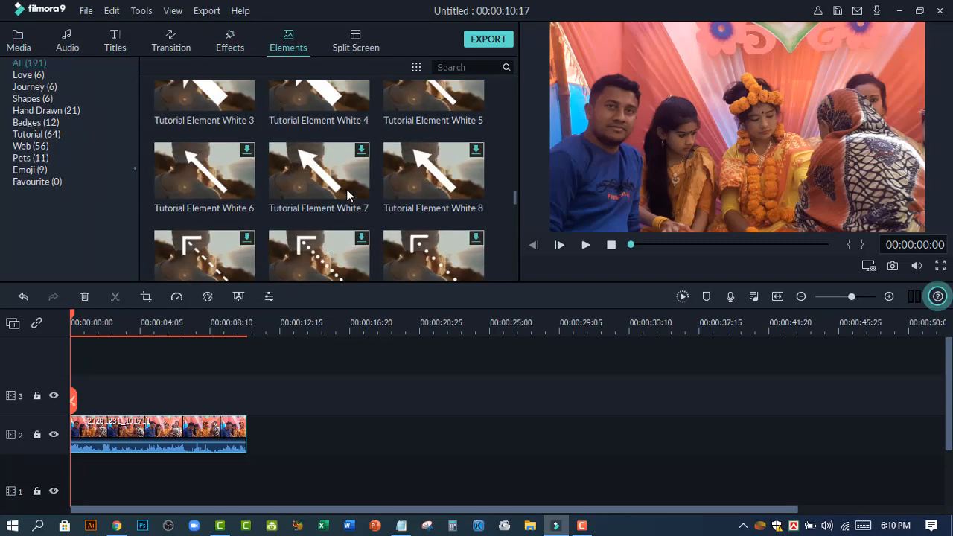
{"action": "scroll", "coordinate": [329, 186], "scroll_direction": "up", "scroll_amount": 5}
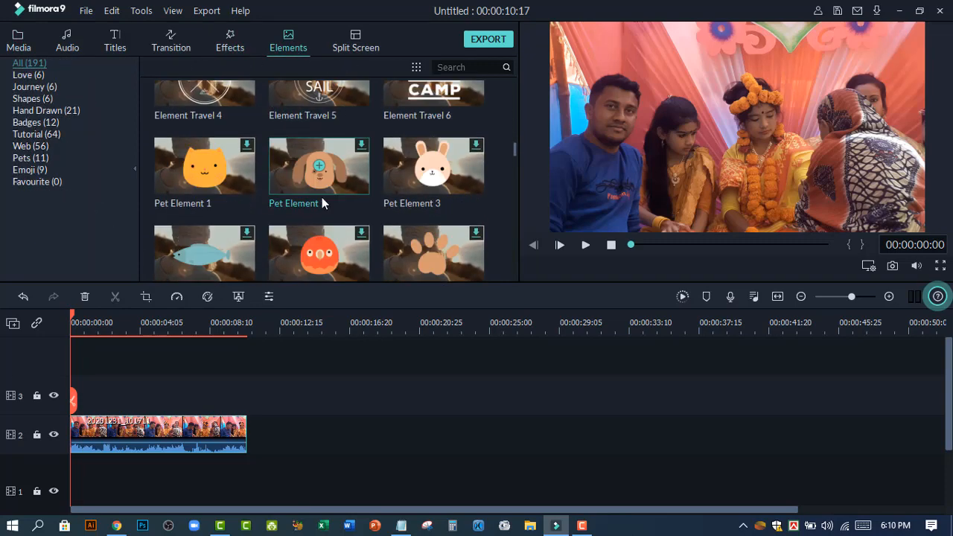
{"action": "scroll", "coordinate": [234, 191], "scroll_direction": "up", "scroll_amount": 5}
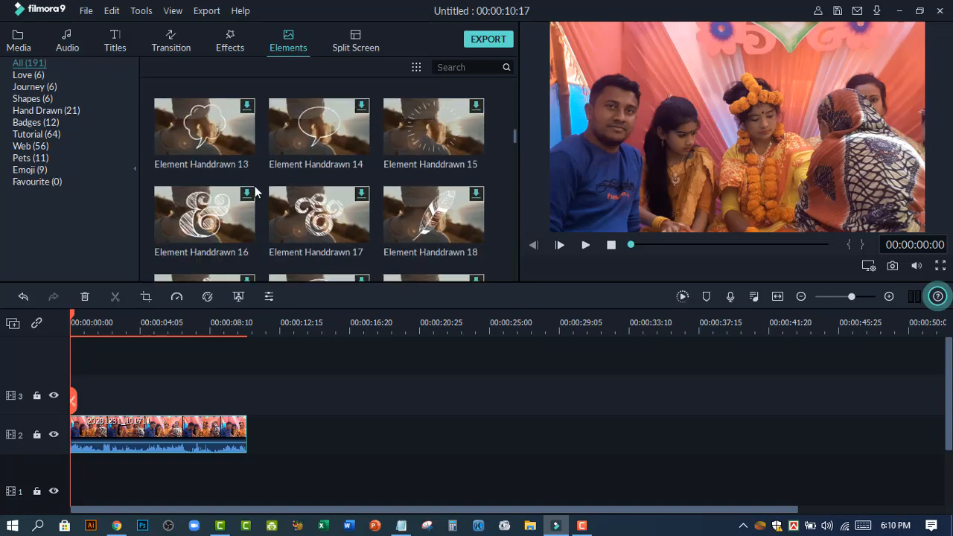
{"action": "scroll", "coordinate": [263, 219], "scroll_direction": "down", "scroll_amount": 5}
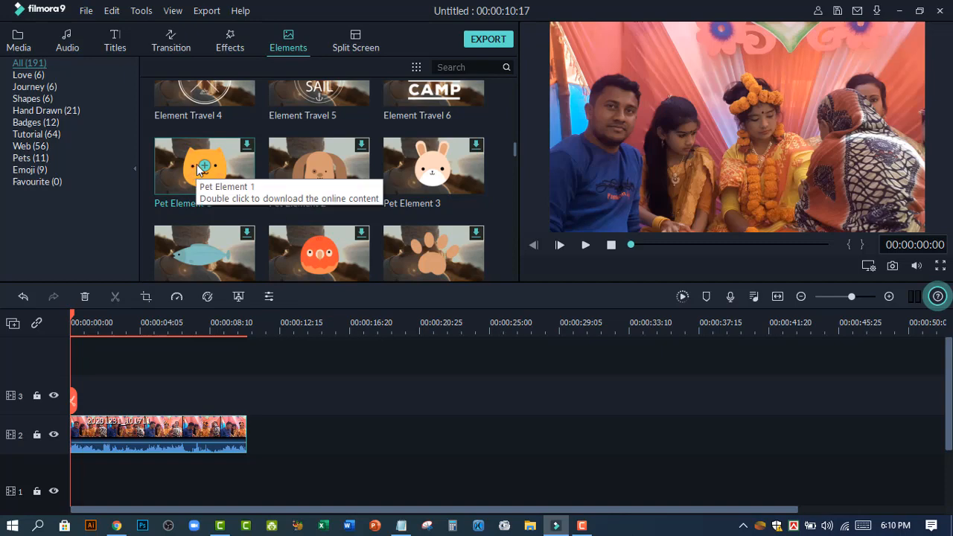
{"action": "right_click", "coordinate": [245, 148]}
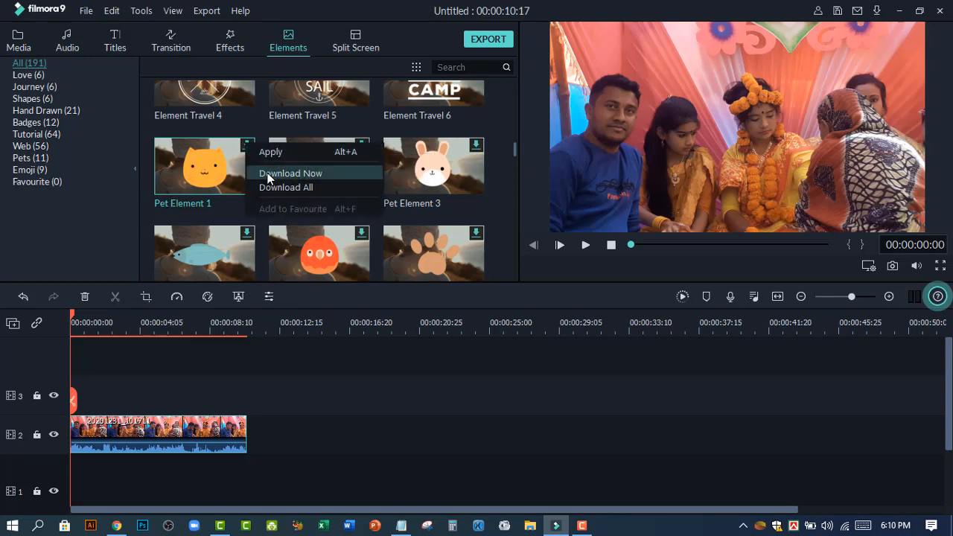
{"action": "left_click", "coordinate": [267, 174]}
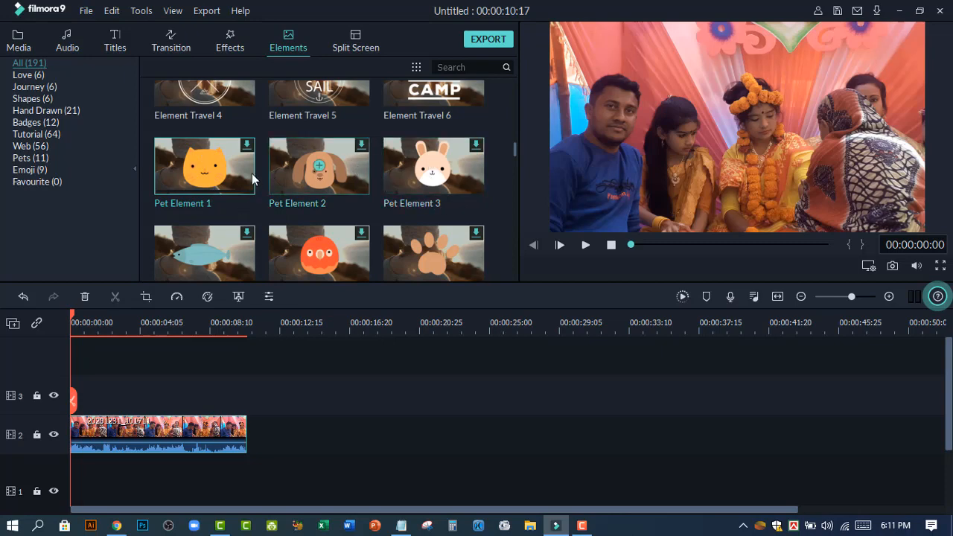
{"action": "right_click", "coordinate": [475, 149]}
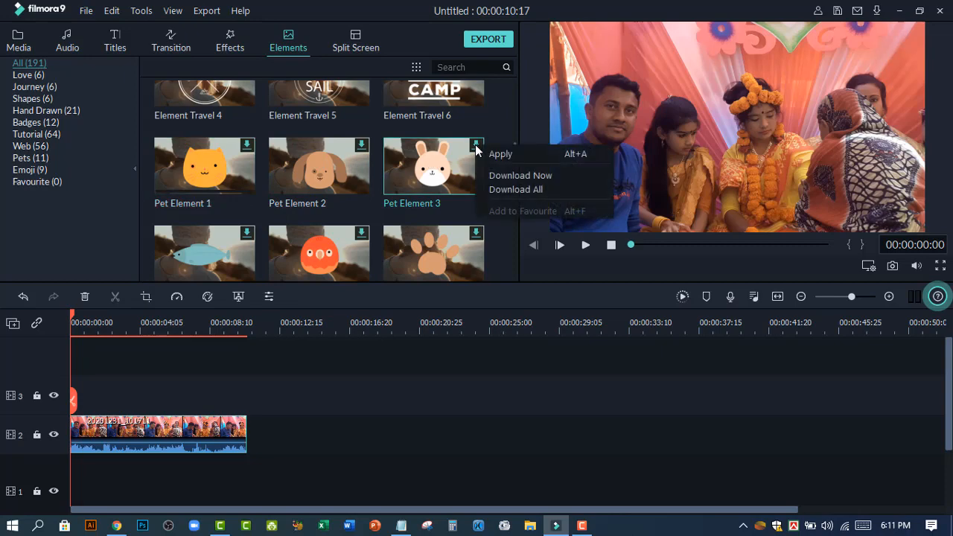
{"action": "left_click", "coordinate": [509, 176]}
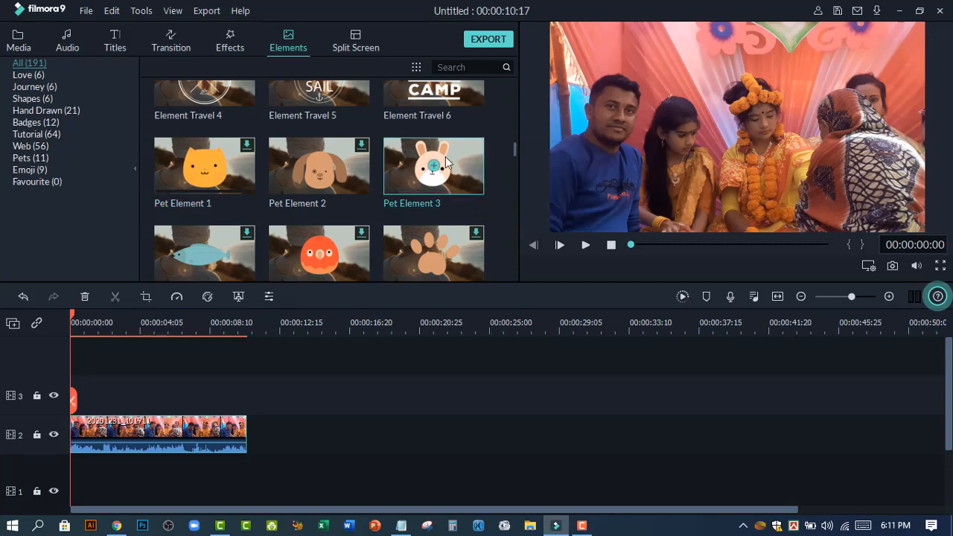
Place Pet Element 3 on video track 3 above the video clip, starting at 00:00:02:16
{"action": "left_click_drag", "start_coordinate": [457, 164], "coordinate": [153, 395]}
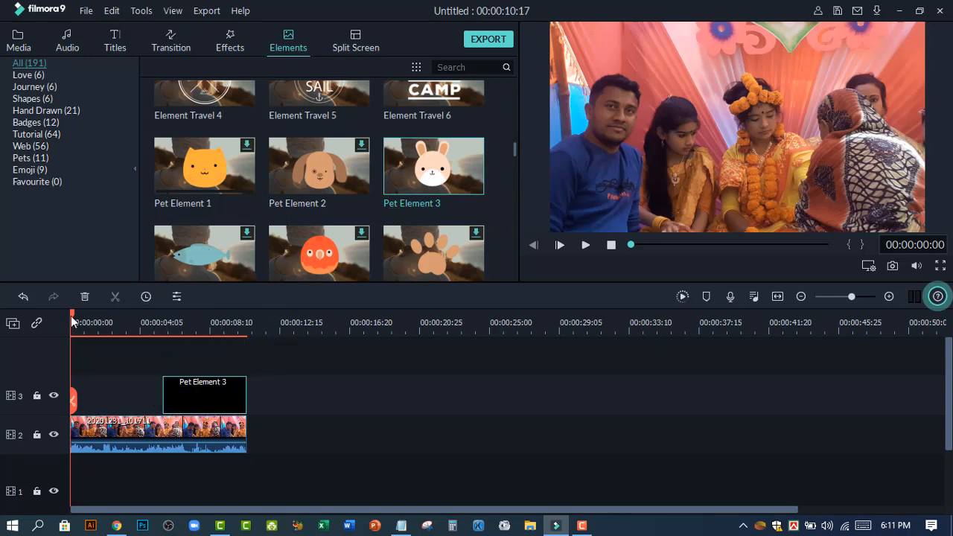
{"action": "left_click_drag", "start_coordinate": [72, 320], "coordinate": [117, 333]}
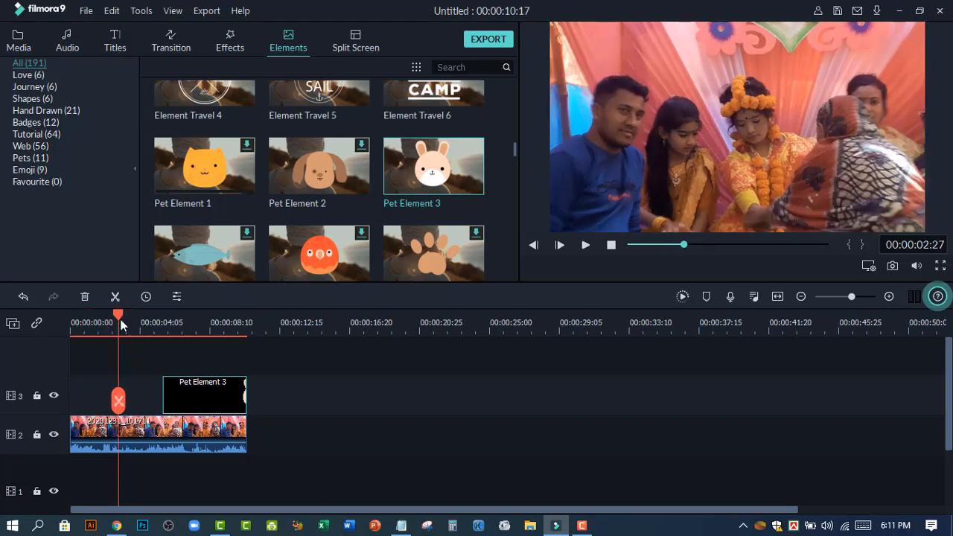
{"action": "left_click_drag", "start_coordinate": [118, 321], "coordinate": [112, 320]}
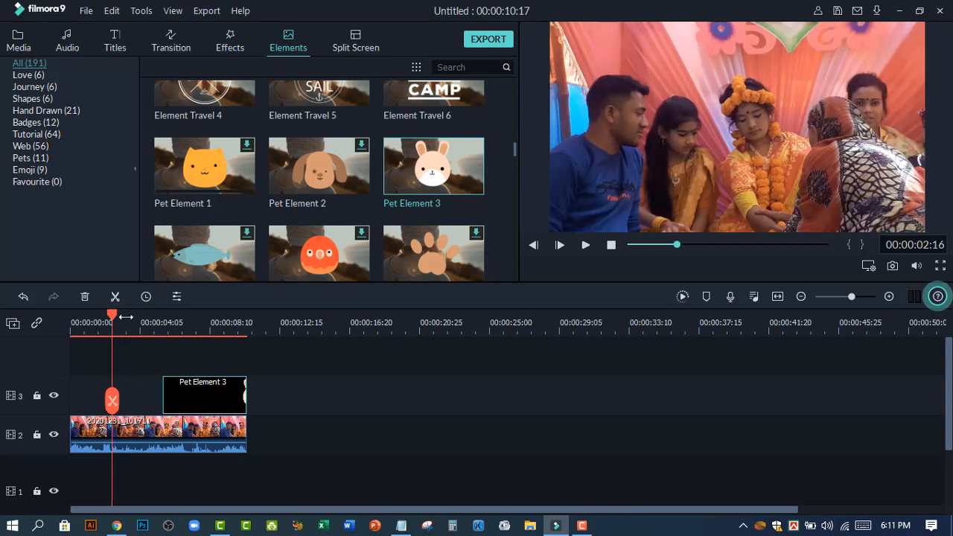
{"action": "left_click_drag", "start_coordinate": [219, 401], "coordinate": [178, 402]}
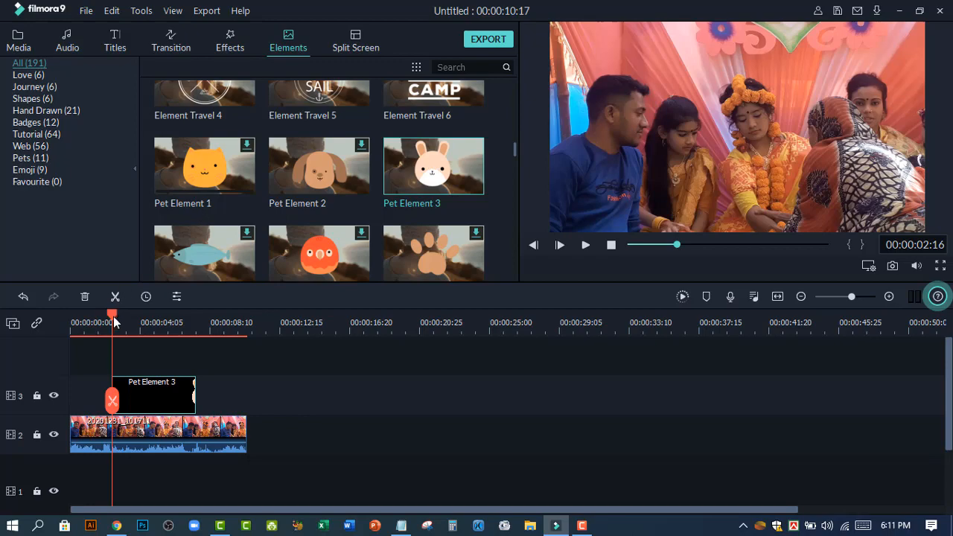
Play the timeline from 00:00:01:08 to preview Pet Element 3 over the video, and pause during the overlay
{"action": "left_click_drag", "start_coordinate": [112, 320], "coordinate": [91, 320]}
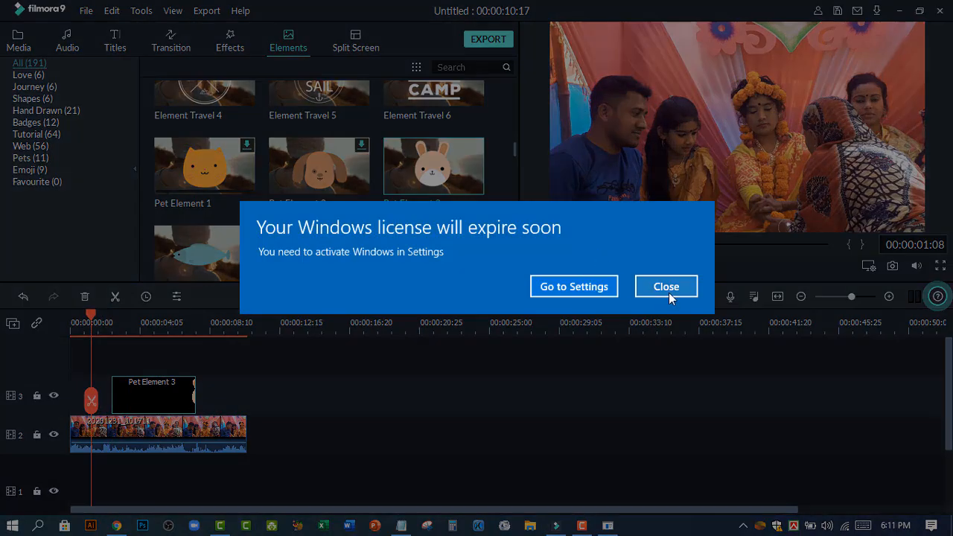
{"action": "left_click", "coordinate": [669, 291]}
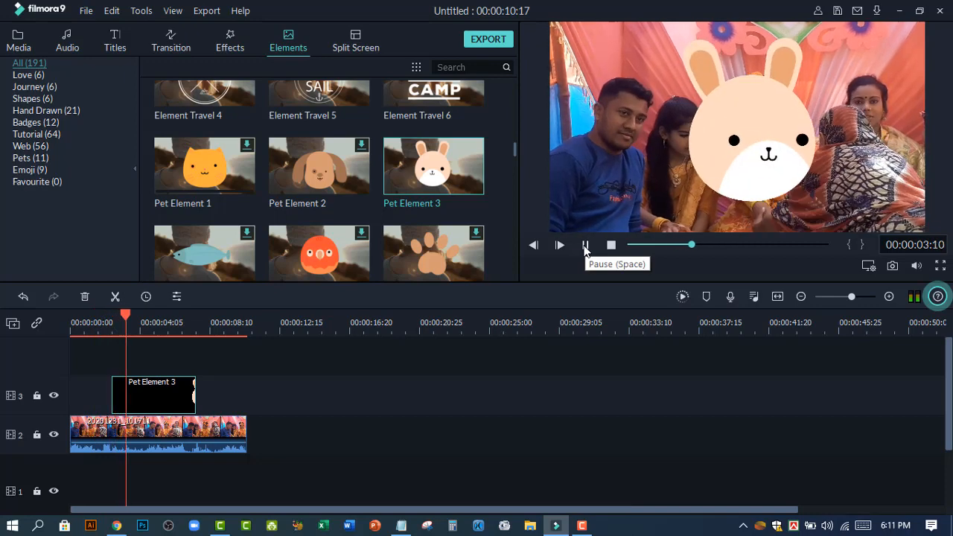
{"action": "left_click", "coordinate": [585, 245]}
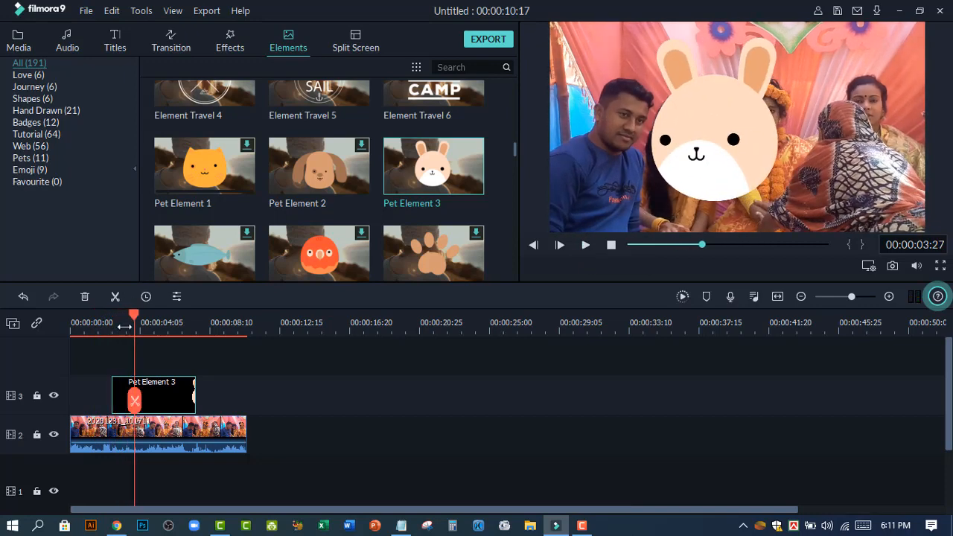
Move the playhead back ahead of the Pet Element 3 clip and step it backward frame by frame to 00:00:01:15
{"action": "left_click_drag", "start_coordinate": [135, 319], "coordinate": [100, 319]}
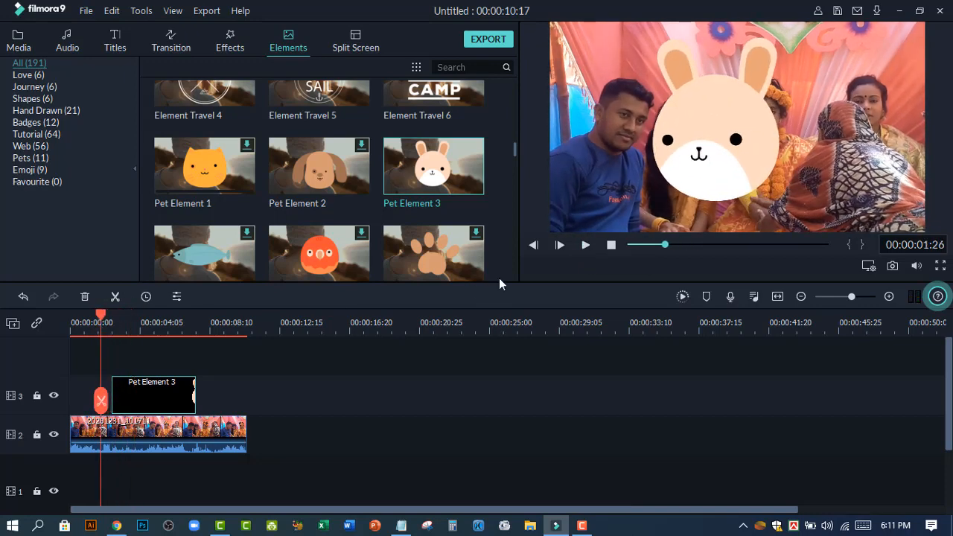
{"action": "left_click", "coordinate": [534, 246]}
{"action": "left_click", "coordinate": [534, 246]}
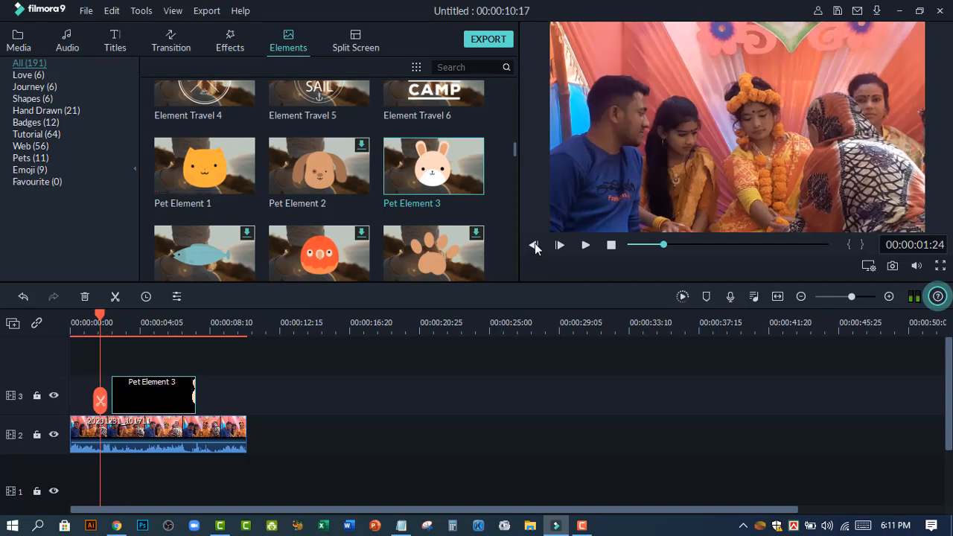
{"action": "left_click", "coordinate": [535, 245]}
{"action": "left_click", "coordinate": [535, 245]}
{"action": "left_click", "coordinate": [534, 245]}
{"action": "left_click", "coordinate": [534, 246]}
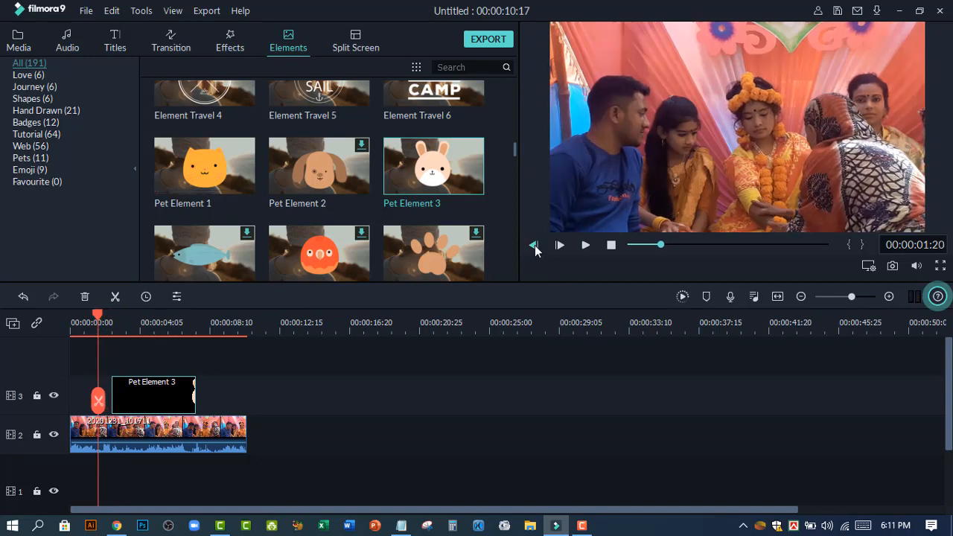
{"action": "left_click", "coordinate": [535, 247]}
{"action": "left_click", "coordinate": [535, 247]}
{"action": "left_click", "coordinate": [535, 247]}
{"action": "left_click", "coordinate": [535, 247]}
{"action": "left_click", "coordinate": [535, 246]}
Move the Pet Element 3 clip earlier on video track 3 so that it starts at the playhead, set to 00:00:01:03
{"action": "left_click_drag", "start_coordinate": [157, 329], "coordinate": [715, 318]}
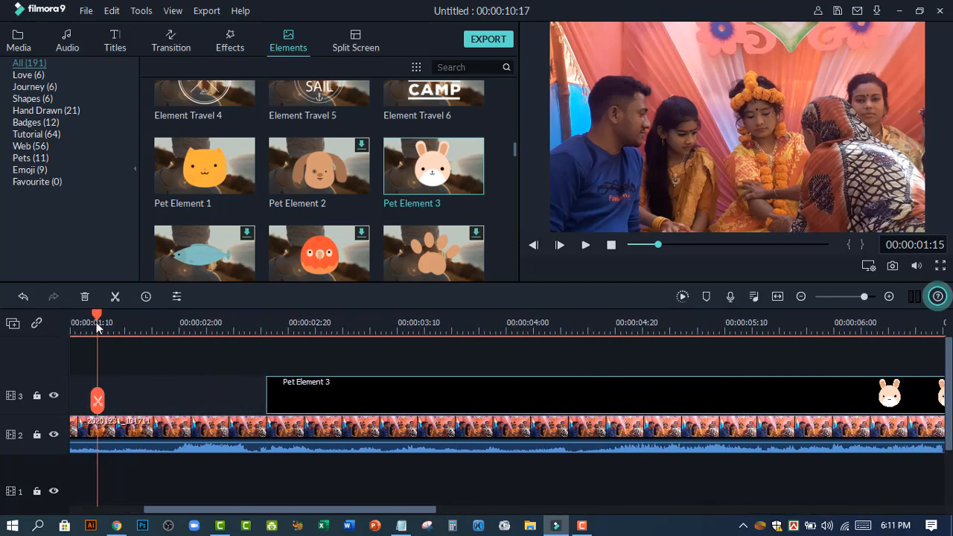
{"action": "left_click_drag", "start_coordinate": [97, 316], "coordinate": [81, 316]}
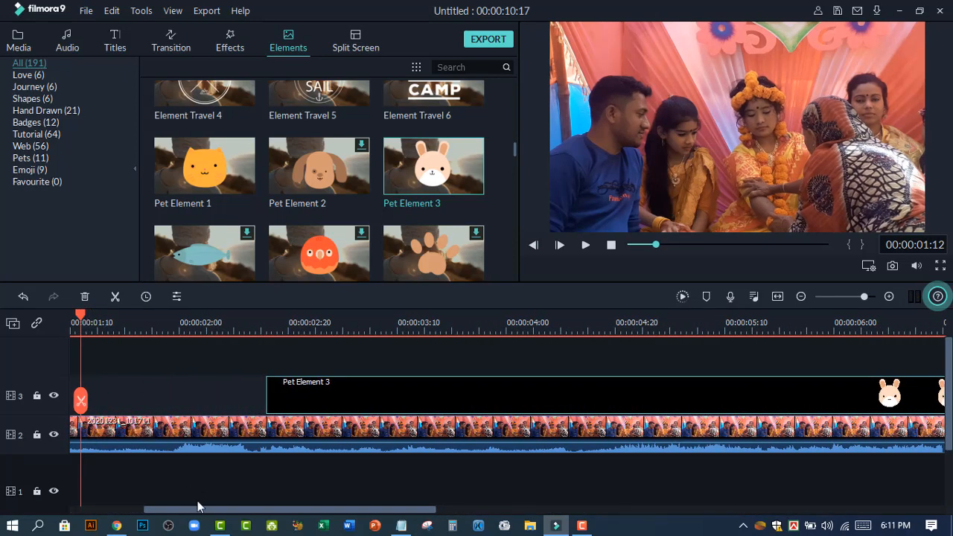
{"action": "left_click_drag", "start_coordinate": [198, 509], "coordinate": [129, 511]}
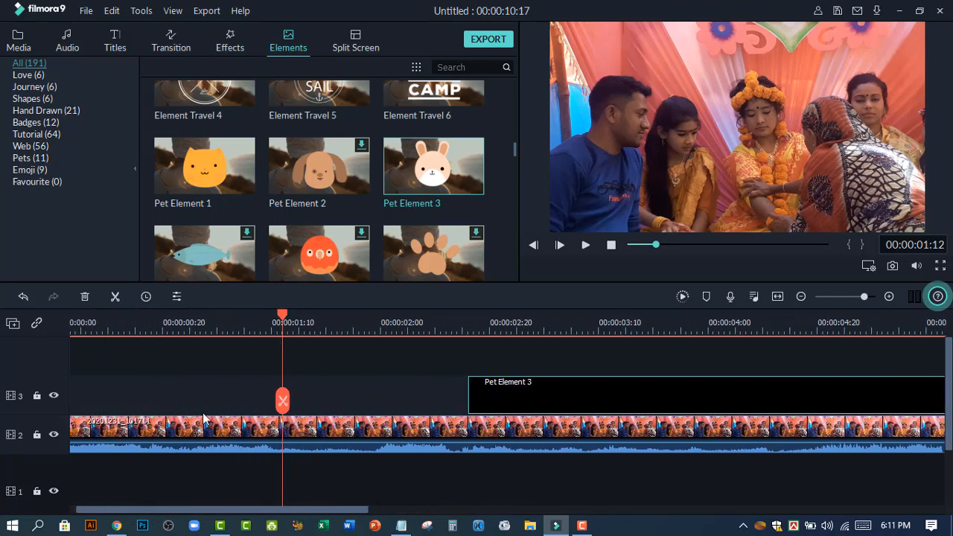
{"action": "left_click_drag", "start_coordinate": [281, 315], "coordinate": [234, 327]}
{"action": "left_click_drag", "start_coordinate": [513, 398], "coordinate": [221, 398]}
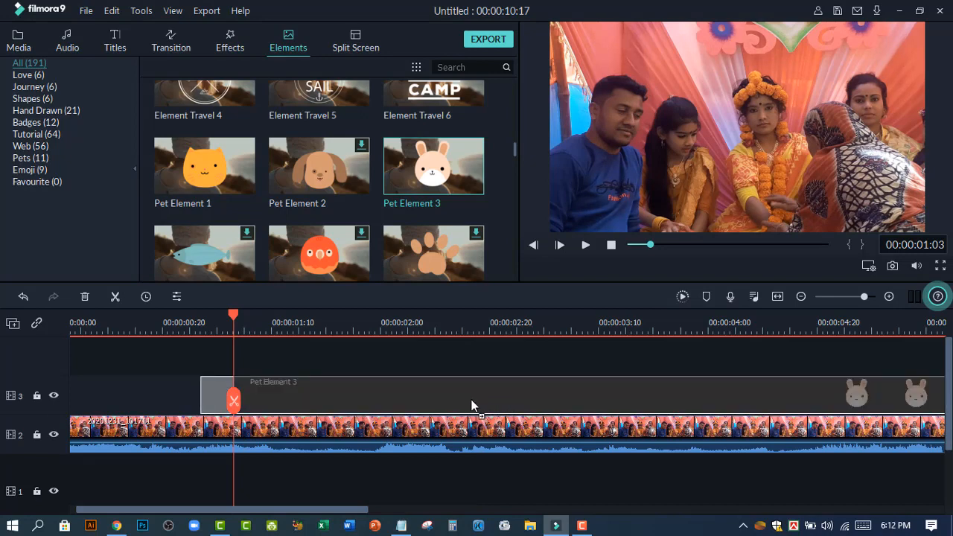
{"action": "mouse_move", "coordinate": [471, 405]}
{"action": "left_mouse_down"}
{"action": "mouse_move", "coordinate": [426, 402]}
{"action": "mouse_move", "coordinate": [456, 398]}
{"action": "left_mouse_up"}
{"action": "left_click_drag", "start_coordinate": [396, 399], "coordinate": [376, 401]}
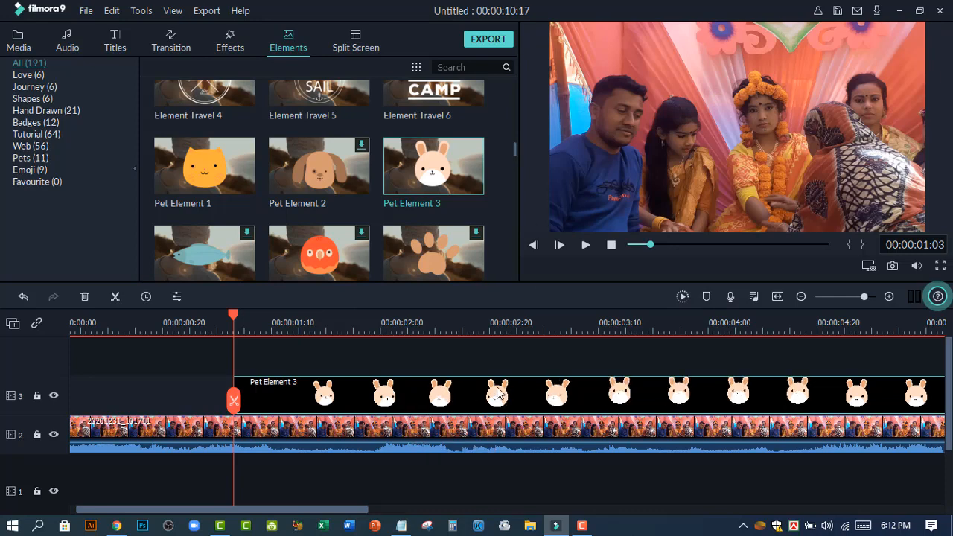
Play to 00:00:03:24, then shrink the Pet Element 3 overlay to a small icon in the upper-left part of the video frame
{"action": "left_click", "coordinate": [586, 245]}
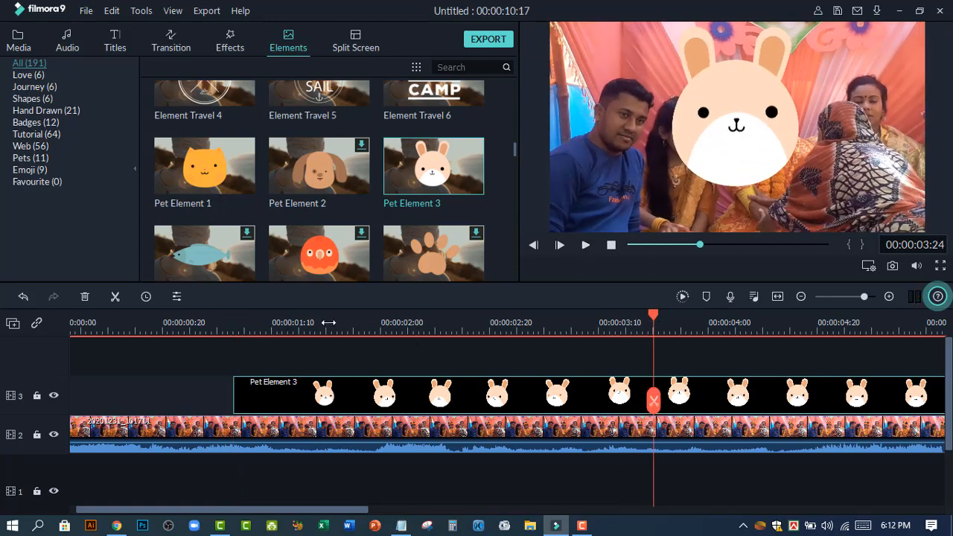
{"action": "left_click_drag", "start_coordinate": [328, 322], "coordinate": [209, 325]}
{"action": "left_click", "coordinate": [723, 140]}
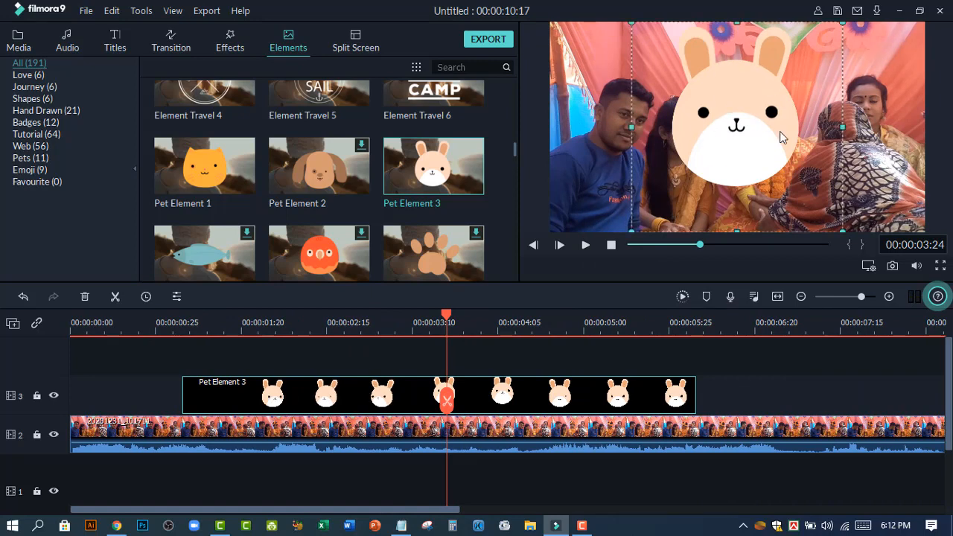
{"action": "left_click_drag", "start_coordinate": [842, 23], "coordinate": [666, 48]}
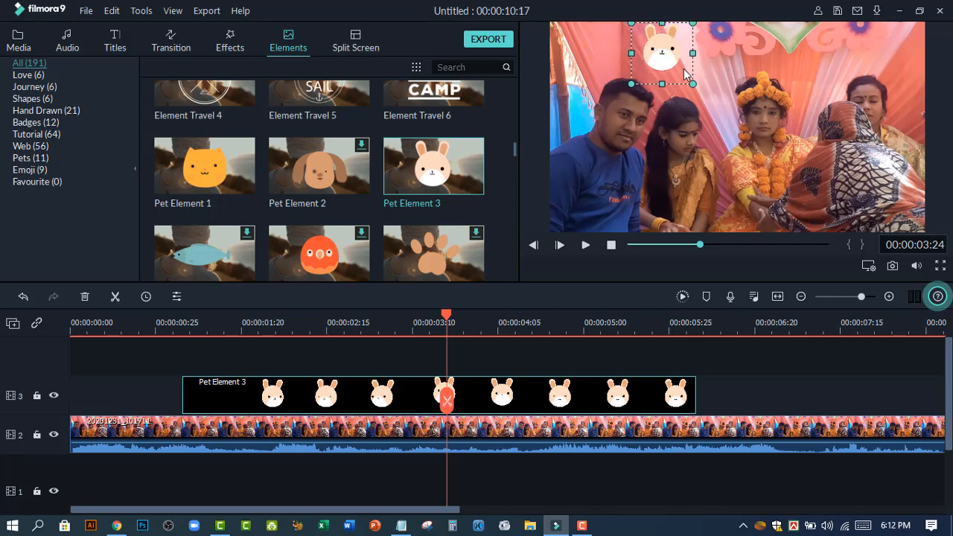
{"action": "left_click_drag", "start_coordinate": [693, 84], "coordinate": [660, 48]}
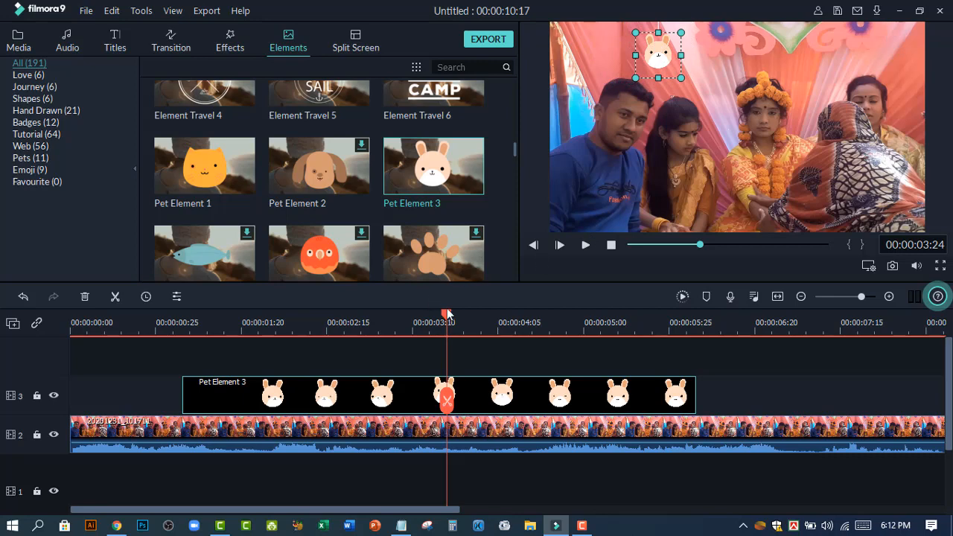
Play the timeline from the start to preview the shrunken Pet Element 3, pausing at 00:00:05:19
{"action": "left_click_drag", "start_coordinate": [449, 319], "coordinate": [24, 345]}
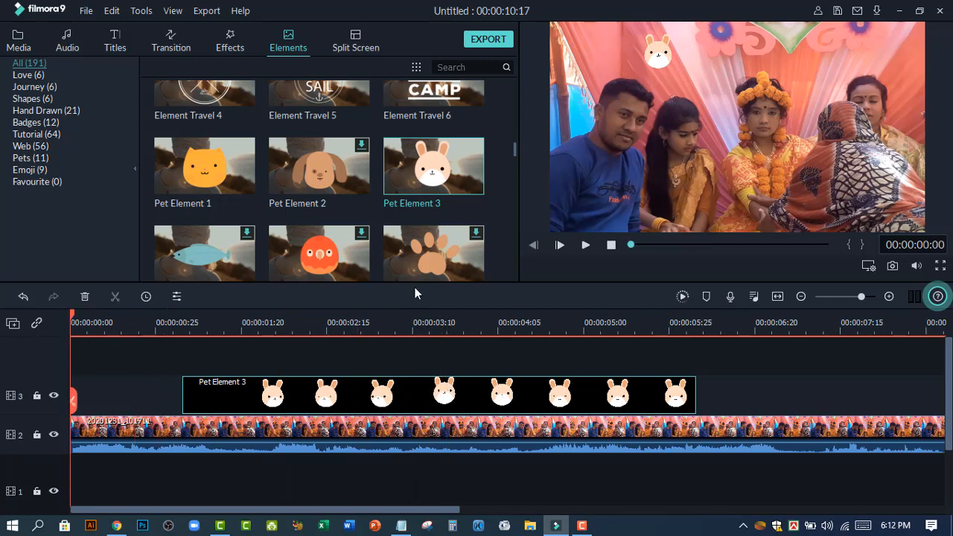
{"action": "left_click", "coordinate": [586, 246]}
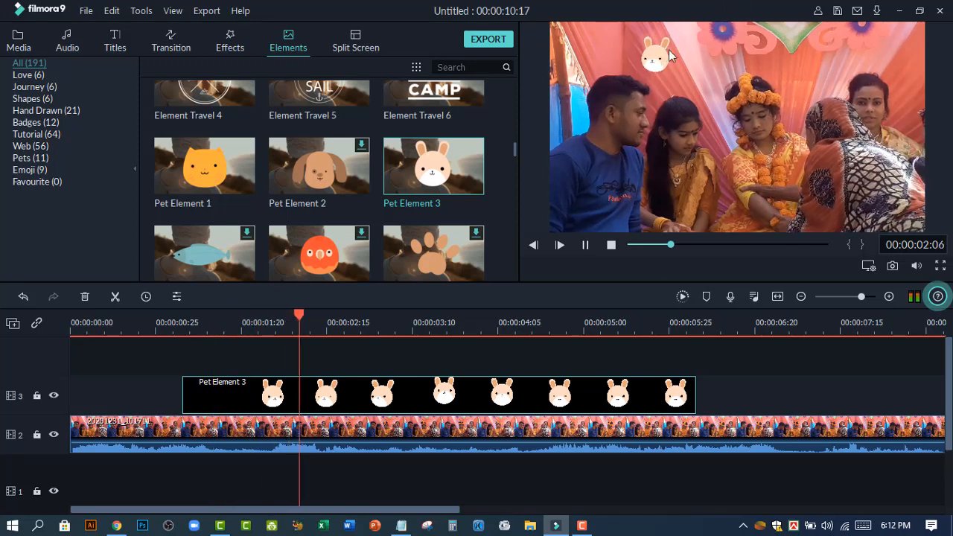
{"action": "left_click", "coordinate": [586, 246]}
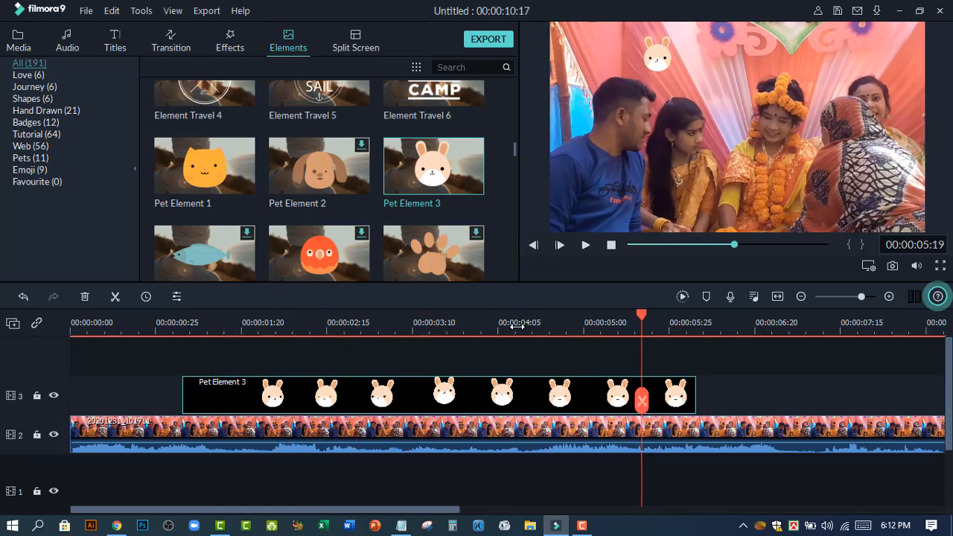
Download Element Emoji 1 and place it on video track 3 directly after Pet Element 3
{"action": "left_click_drag", "start_coordinate": [517, 327], "coordinate": [139, 330]}
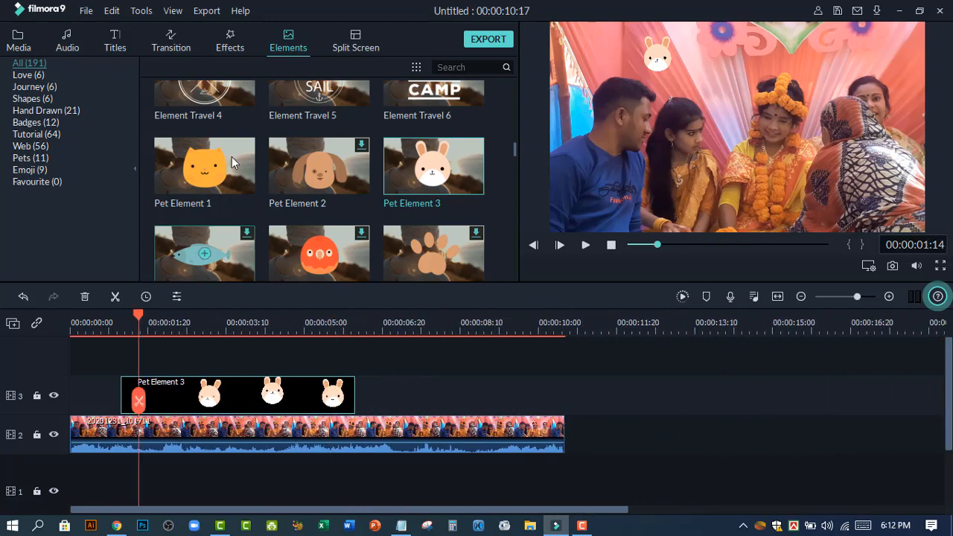
{"action": "scroll", "coordinate": [350, 145], "scroll_direction": "up", "scroll_amount": 10}
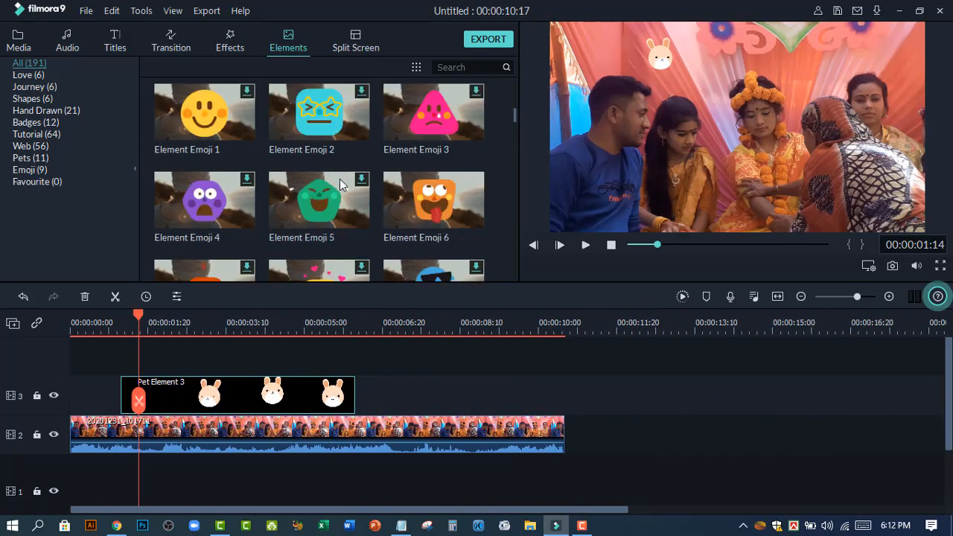
{"action": "right_click", "coordinate": [246, 91]}
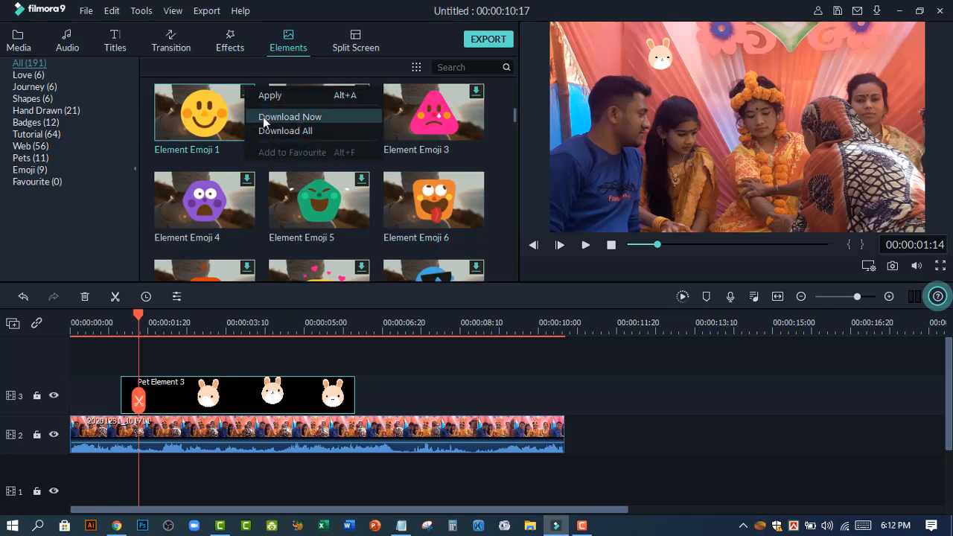
{"action": "left_click", "coordinate": [263, 117]}
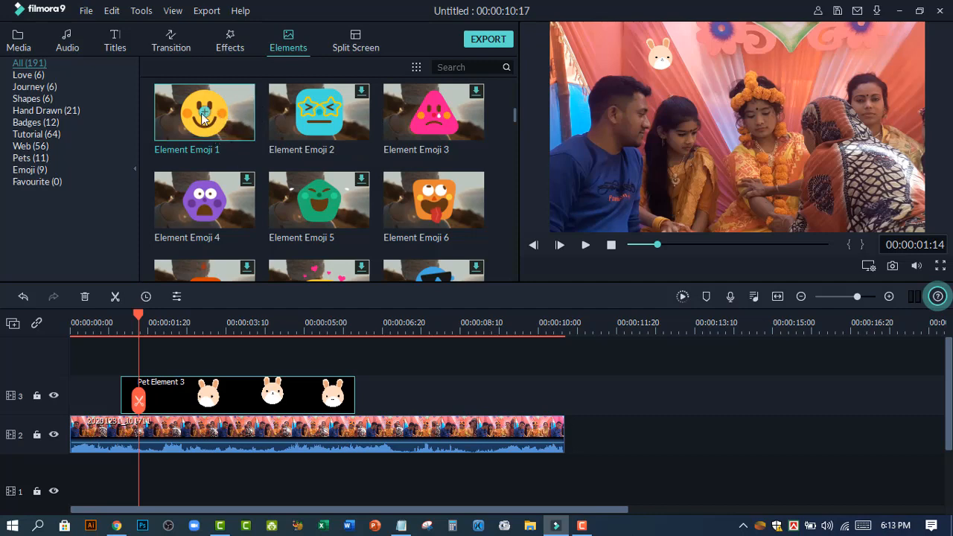
{"action": "left_click_drag", "start_coordinate": [213, 102], "coordinate": [363, 392]}
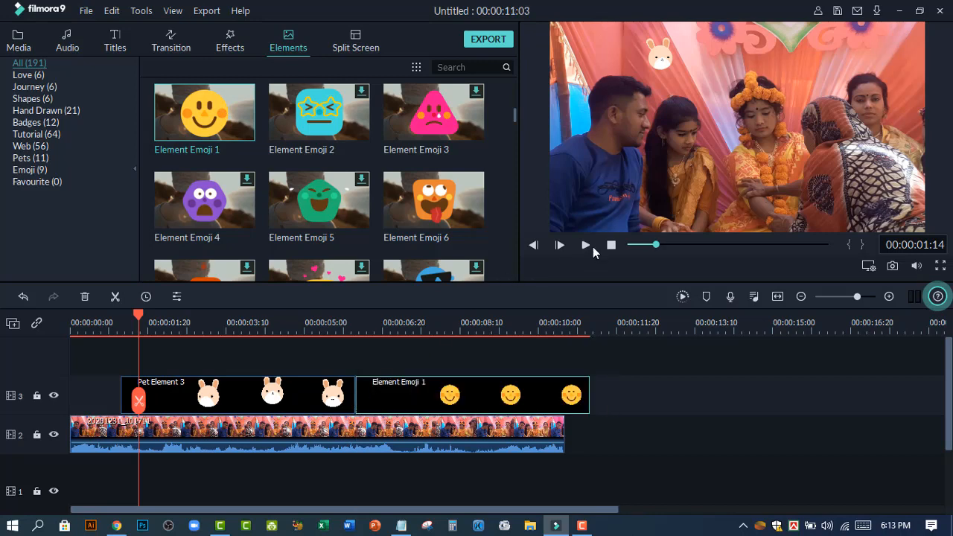
Play to 00:00:08:04, then shrink the Element Emoji 1 overlay and place it over the chest of the person in the centre
{"action": "left_click", "coordinate": [587, 245]}
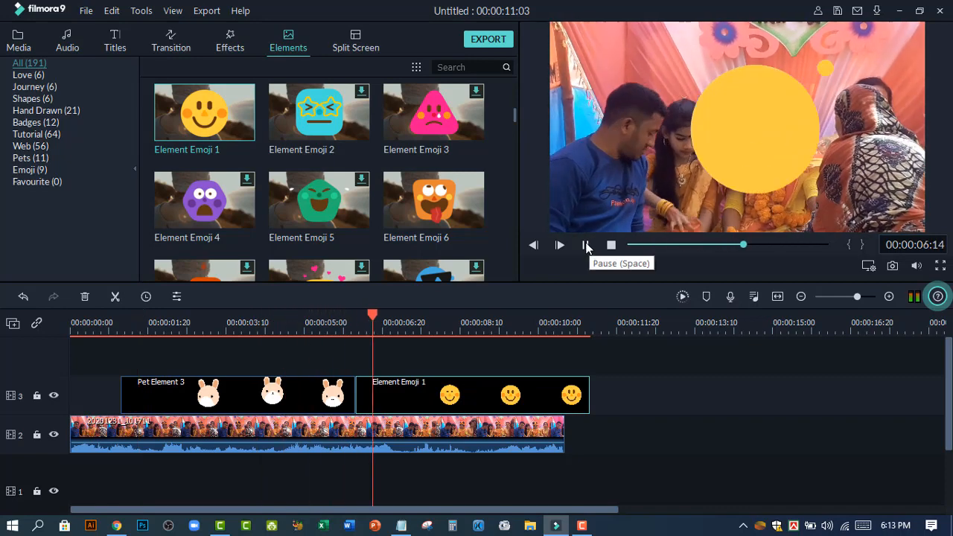
{"action": "left_click", "coordinate": [587, 245]}
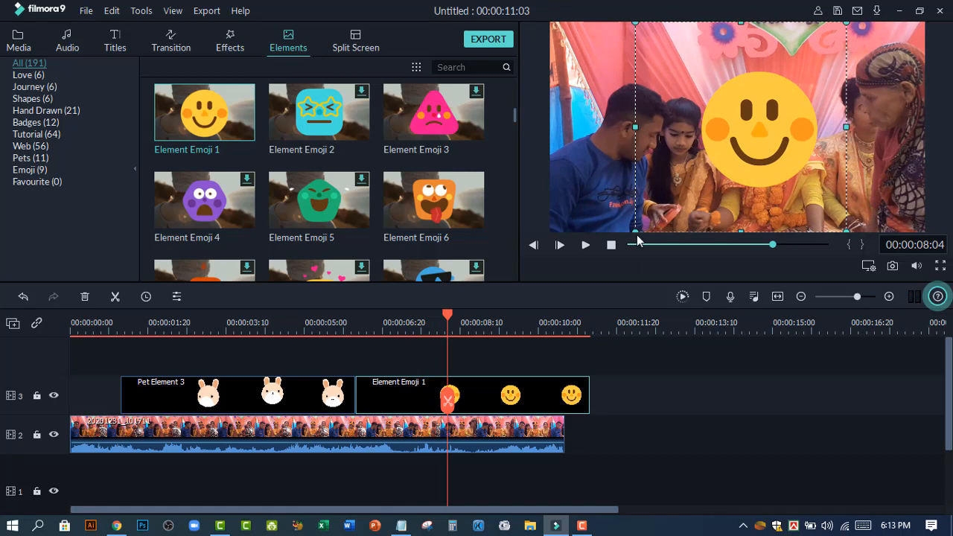
{"action": "left_click_drag", "start_coordinate": [635, 227], "coordinate": [762, 107]}
{"action": "left_click_drag", "start_coordinate": [802, 74], "coordinate": [770, 192]}
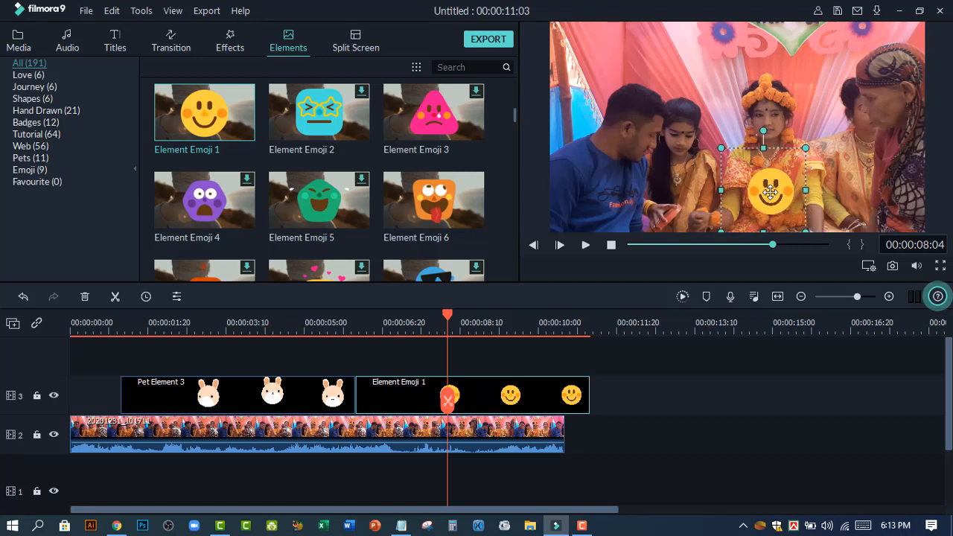
Play the timeline from 00:00:05:25 to preview the resized Element Emoji 1, and pause at 00:00:09:22
{"action": "left_click_drag", "start_coordinate": [446, 314], "coordinate": [342, 326]}
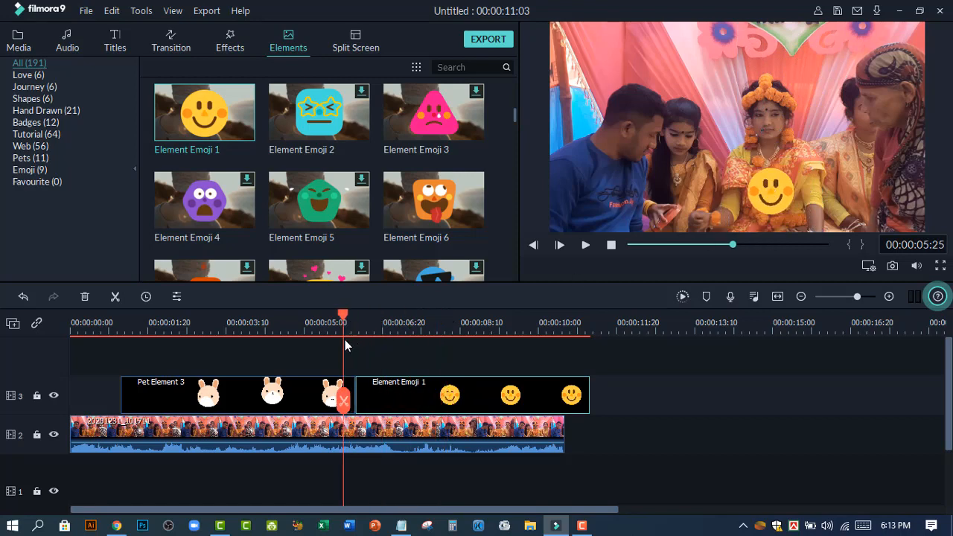
{"action": "left_click", "coordinate": [586, 247]}
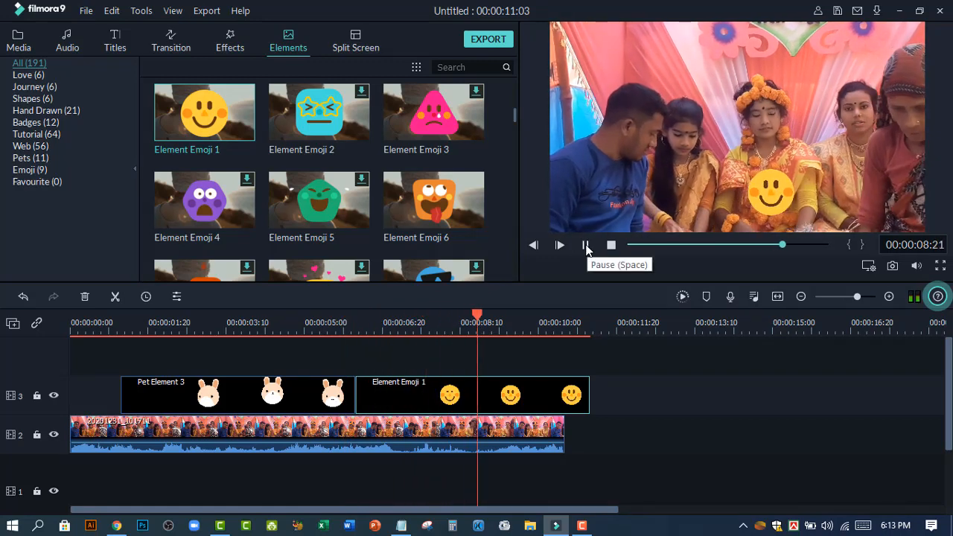
{"action": "left_click", "coordinate": [586, 246]}
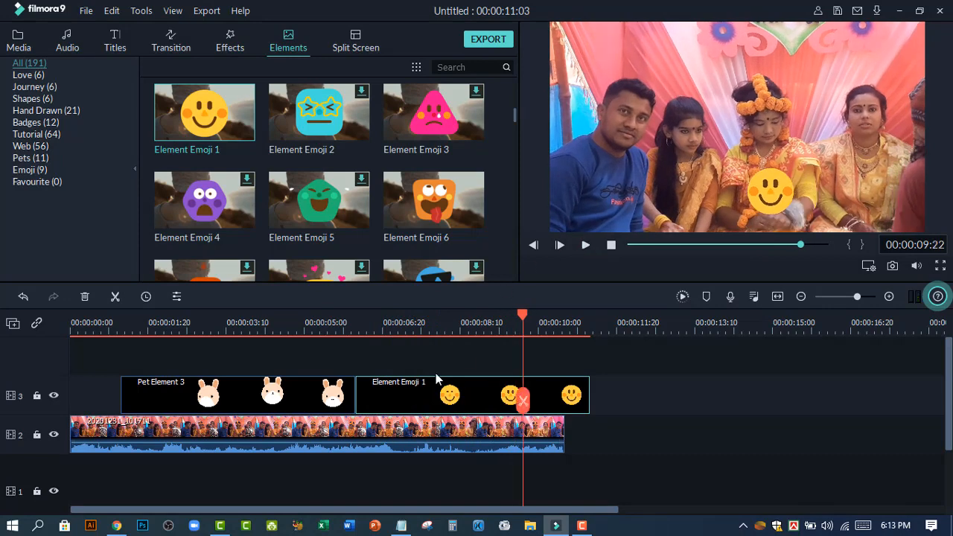
Browse the element library to the tutorial arrows and move the Element Emoji 1 overlay to the upper-right corner of the video frame
{"action": "scroll", "coordinate": [316, 163], "scroll_direction": "up", "scroll_amount": 5}
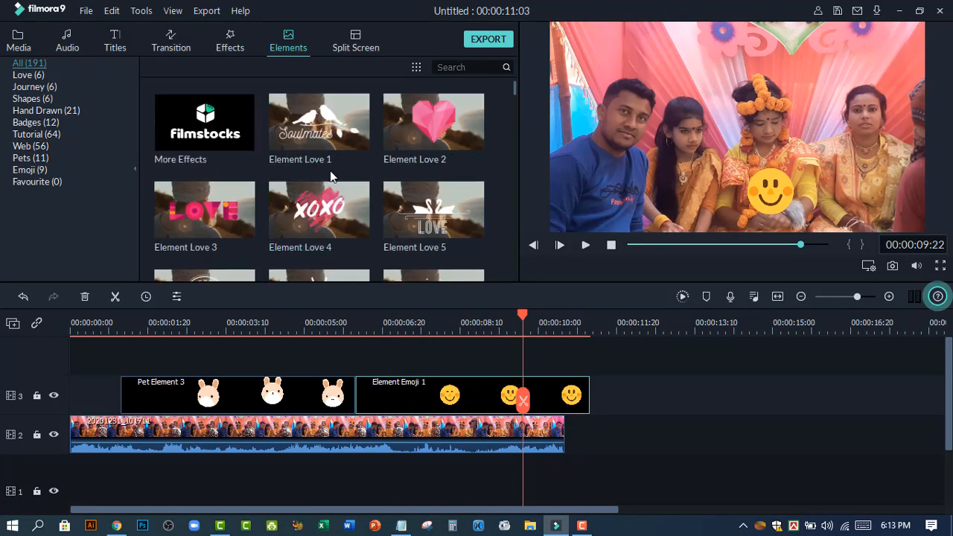
{"action": "scroll", "coordinate": [320, 167], "scroll_direction": "down", "scroll_amount": 15}
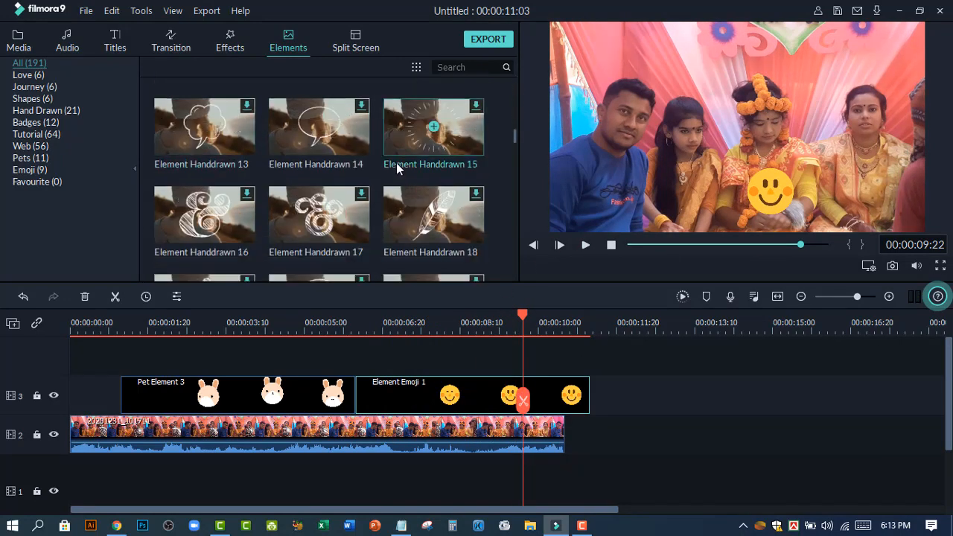
{"action": "scroll", "coordinate": [376, 178], "scroll_direction": "down", "scroll_amount": 10}
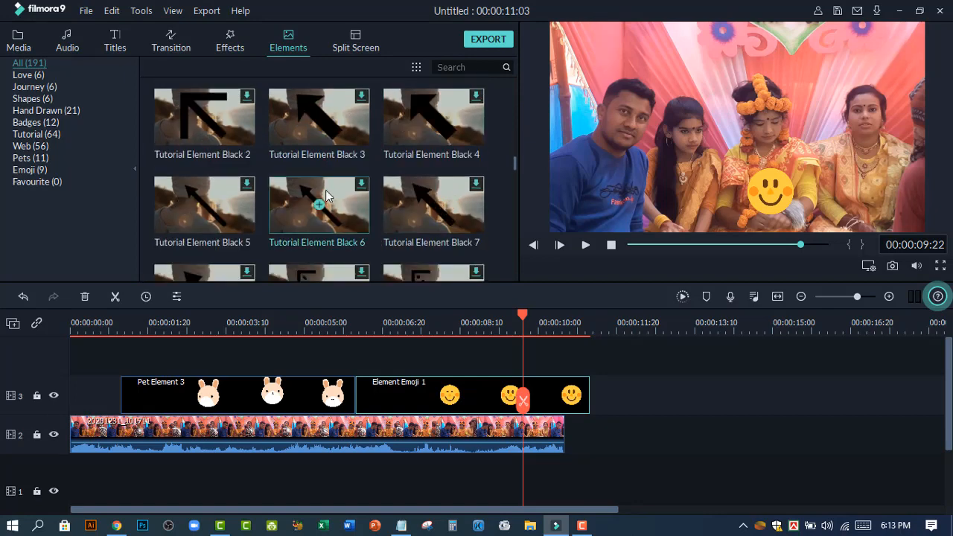
{"action": "scroll", "coordinate": [417, 186], "scroll_direction": "down", "scroll_amount": 5}
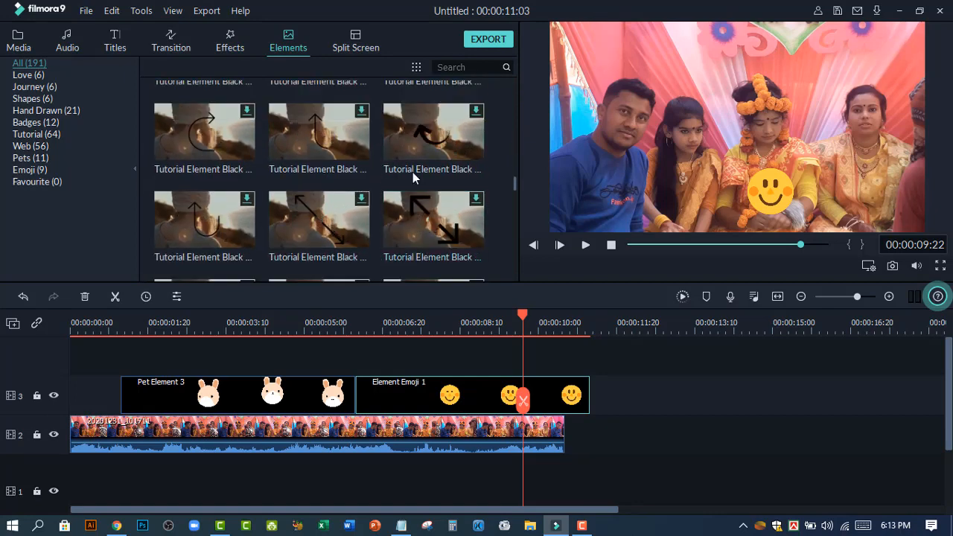
{"action": "left_click", "coordinate": [769, 195]}
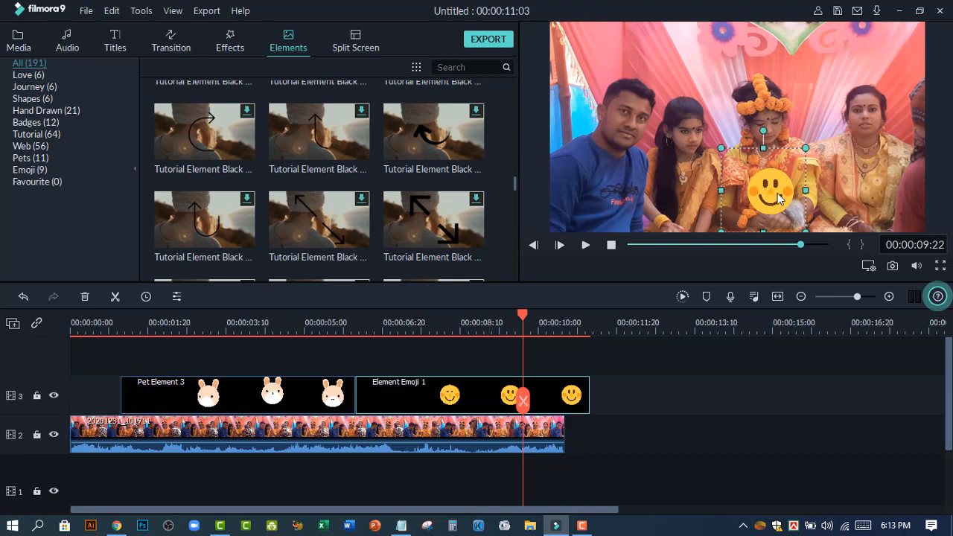
{"action": "left_click_drag", "start_coordinate": [765, 201], "coordinate": [874, 69]}
Download Tutorial Element Black 23 and place it on video track 4 directly above Element Emoji 1, aligned with that clip's start
{"action": "scroll", "coordinate": [300, 216], "scroll_direction": "down", "scroll_amount": 3}
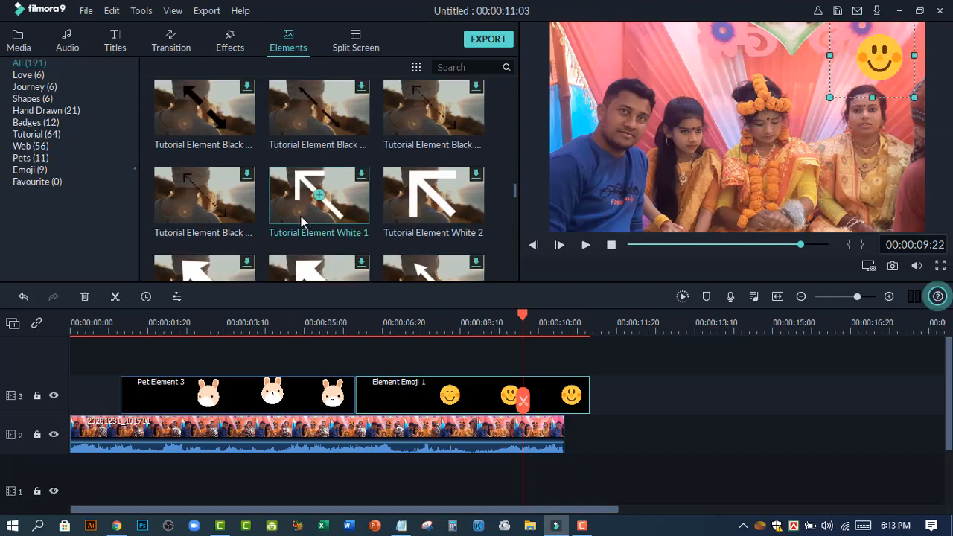
{"action": "scroll", "coordinate": [317, 194], "scroll_direction": "down", "scroll_amount": 5}
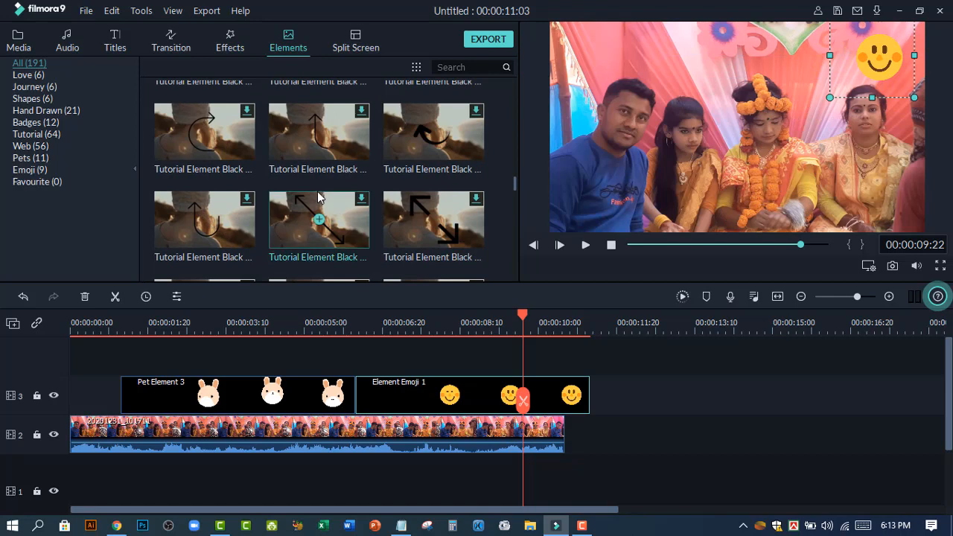
{"action": "right_click", "coordinate": [248, 113]}
{"action": "left_click", "coordinate": [283, 140]}
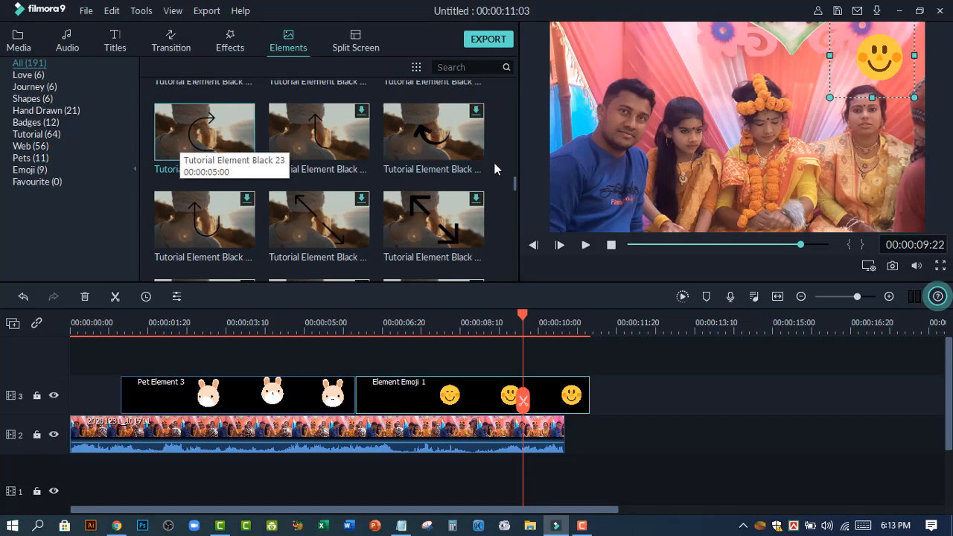
{"action": "left_click_drag", "start_coordinate": [222, 121], "coordinate": [356, 363]}
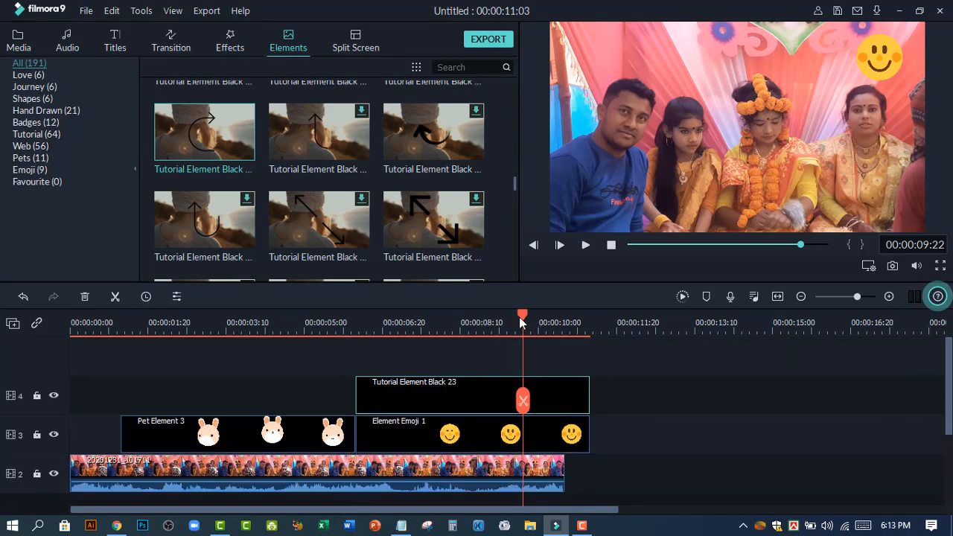
Play the timeline from 00:00:05:23 to its end to preview Tutorial Element Black 23 over the video
{"action": "left_click_drag", "start_coordinate": [522, 313], "coordinate": [340, 350]}
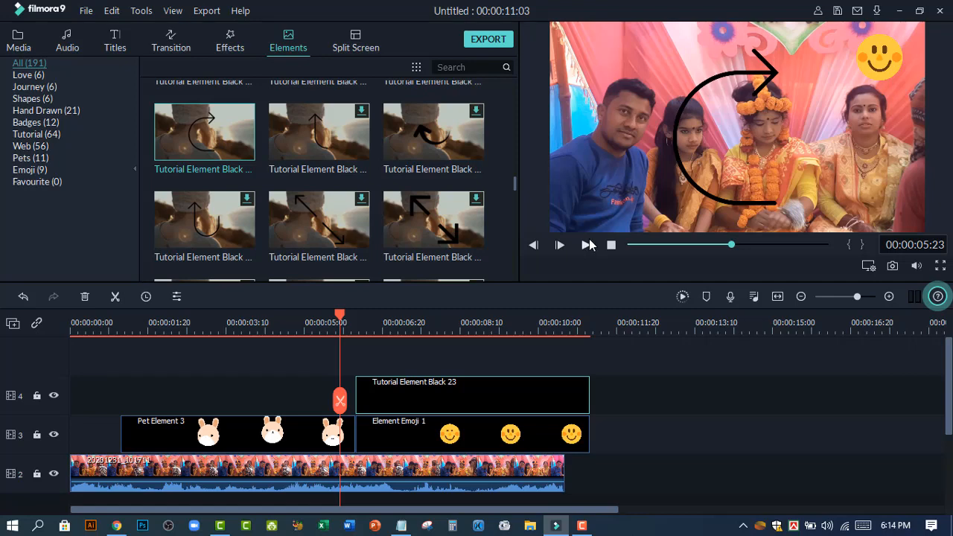
{"action": "left_click", "coordinate": [586, 246]}
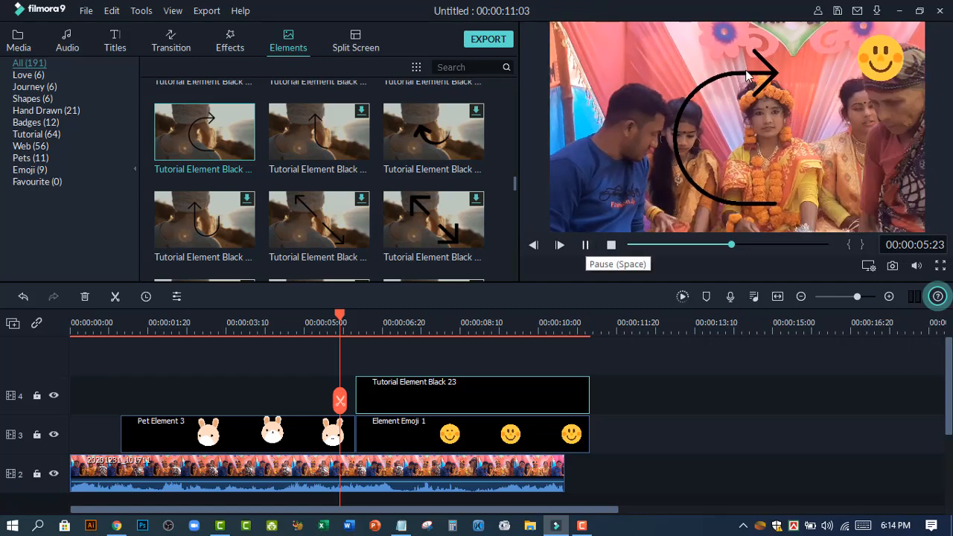
{"action": "left_click", "coordinate": [586, 246]}
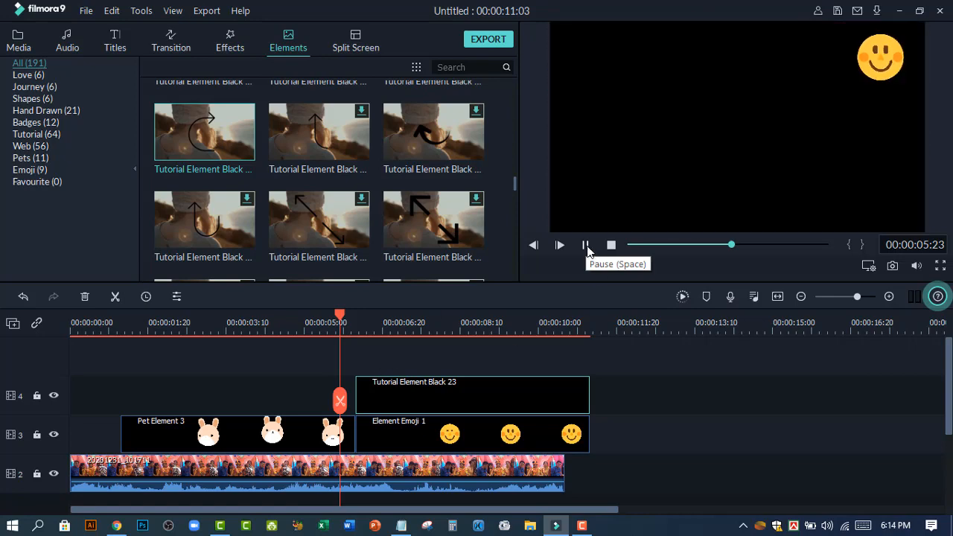
{"action": "left_click", "coordinate": [586, 245]}
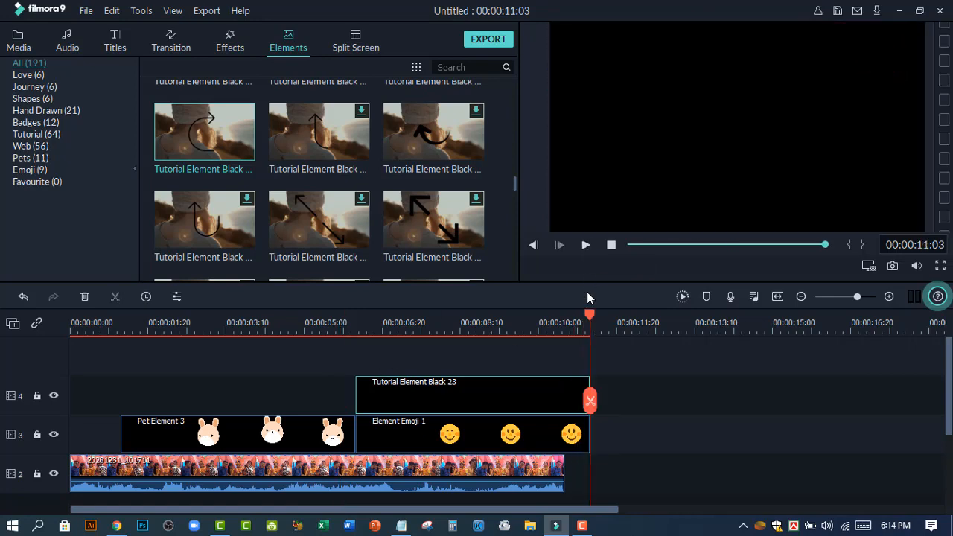
At 00:00:08:22, move the curved arrow overlay so its head points at the emoji and reduce the overlay's height
{"action": "left_click_drag", "start_coordinate": [591, 318], "coordinate": [479, 376]}
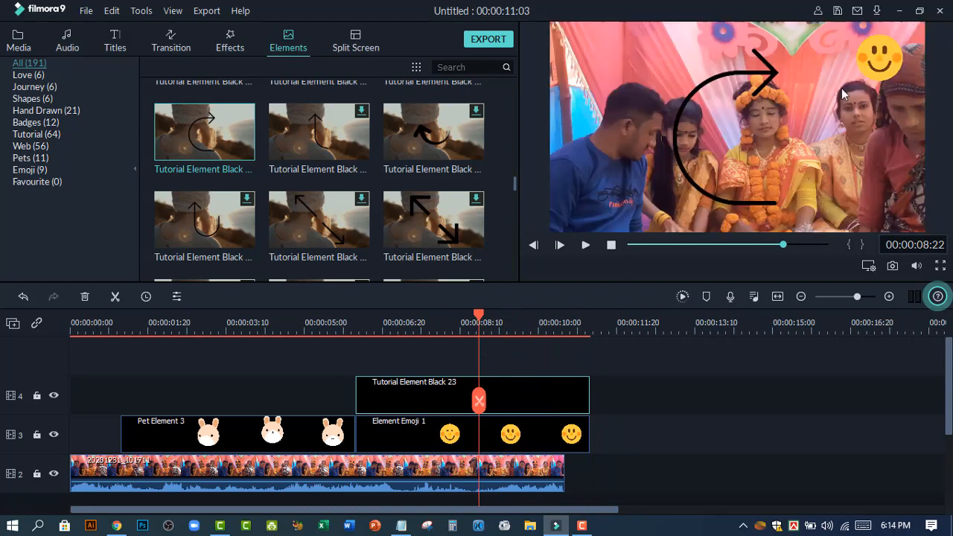
{"action": "left_click", "coordinate": [752, 79]}
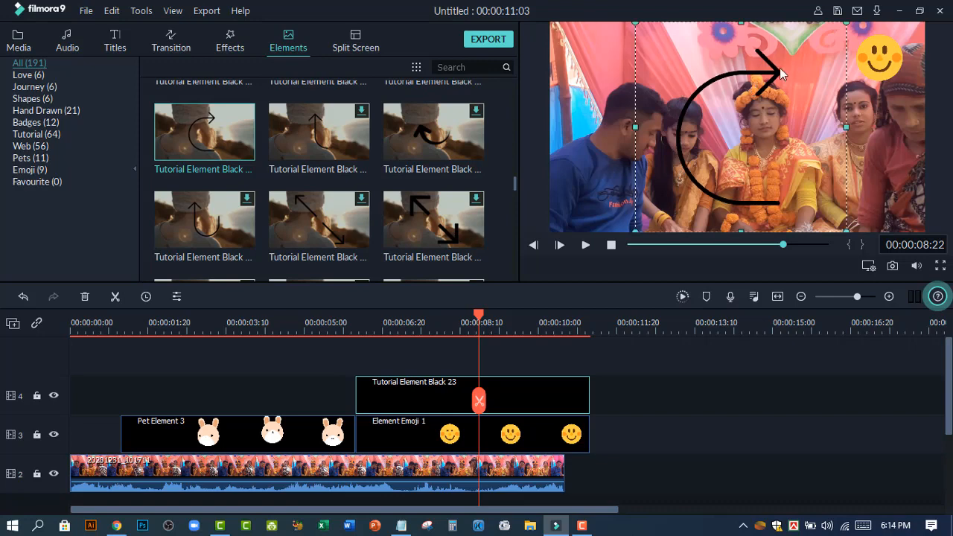
{"action": "left_click_drag", "start_coordinate": [792, 72], "coordinate": [840, 58]}
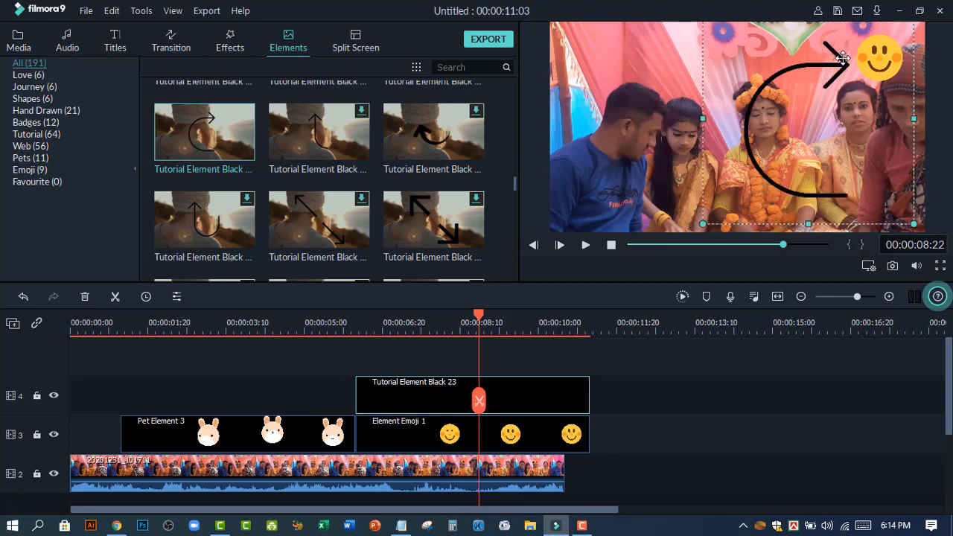
{"action": "left_click_drag", "start_coordinate": [808, 223], "coordinate": [803, 201]}
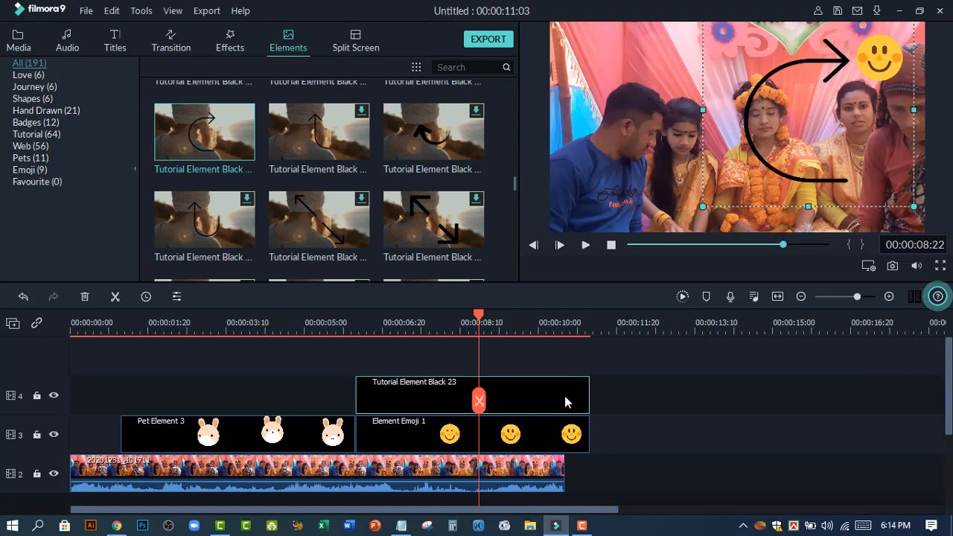
Delete Tutorial Element Black 23 from track 4 and browse the black and white tutorial arrows for a replacement
{"action": "left_click", "coordinate": [84, 297]}
{"action": "scroll", "coordinate": [313, 190], "scroll_direction": "down", "scroll_amount": 5}
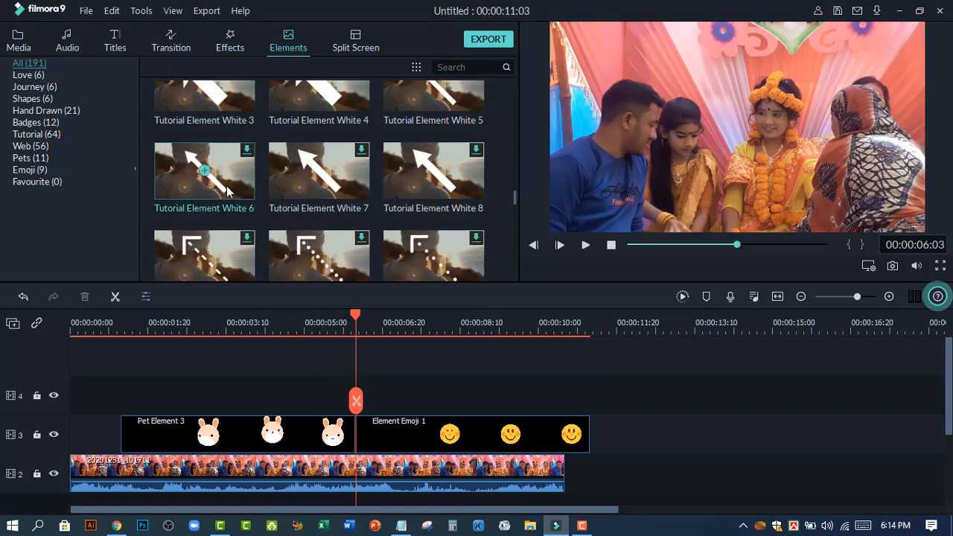
{"action": "scroll", "coordinate": [296, 214], "scroll_direction": "up", "scroll_amount": 1}
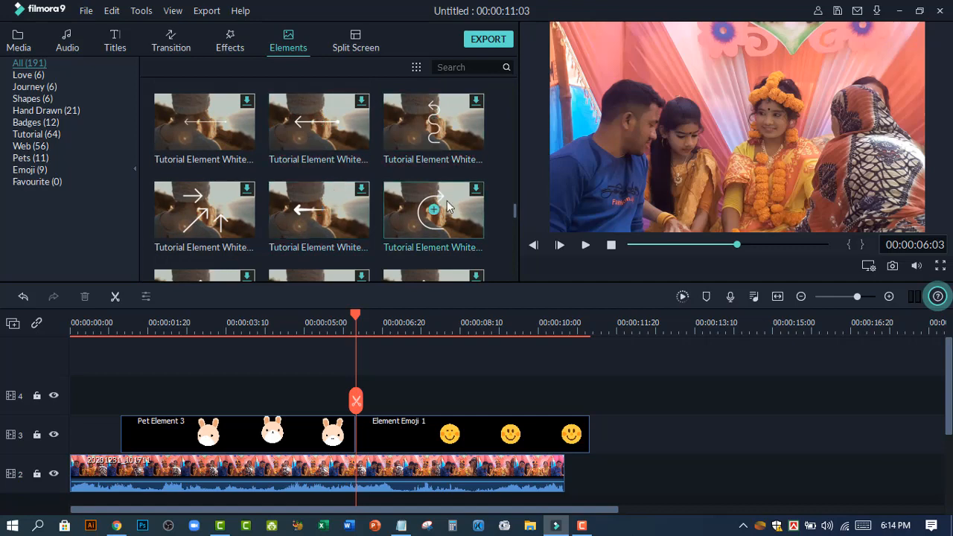
{"action": "scroll", "coordinate": [430, 186], "scroll_direction": "down", "scroll_amount": 3}
{"action": "scroll", "coordinate": [405, 216], "scroll_direction": "down", "scroll_amount": 2}
{"action": "scroll", "coordinate": [373, 231], "scroll_direction": "up", "scroll_amount": 5}
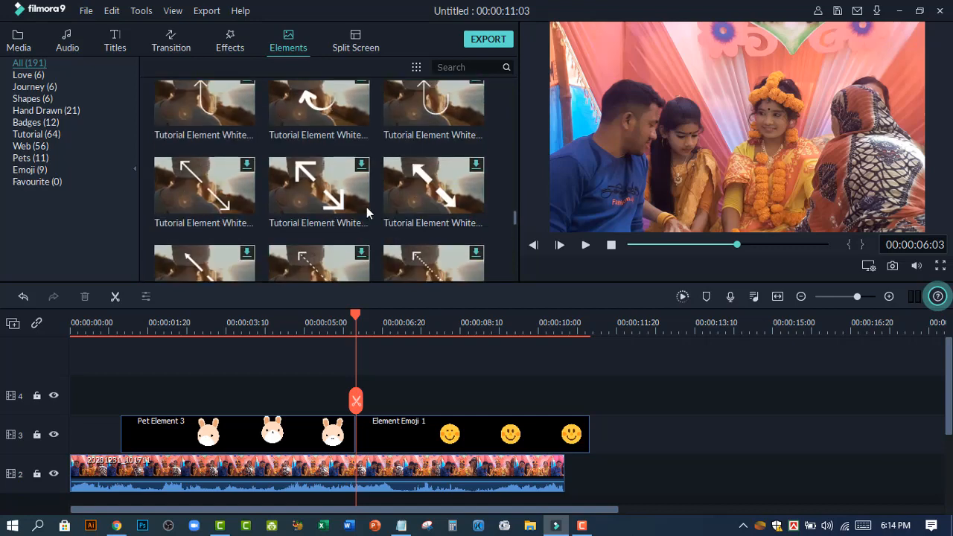
{"action": "scroll", "coordinate": [377, 193], "scroll_direction": "down", "scroll_amount": 1}
{"action": "scroll", "coordinate": [344, 246], "scroll_direction": "up", "scroll_amount": 4}
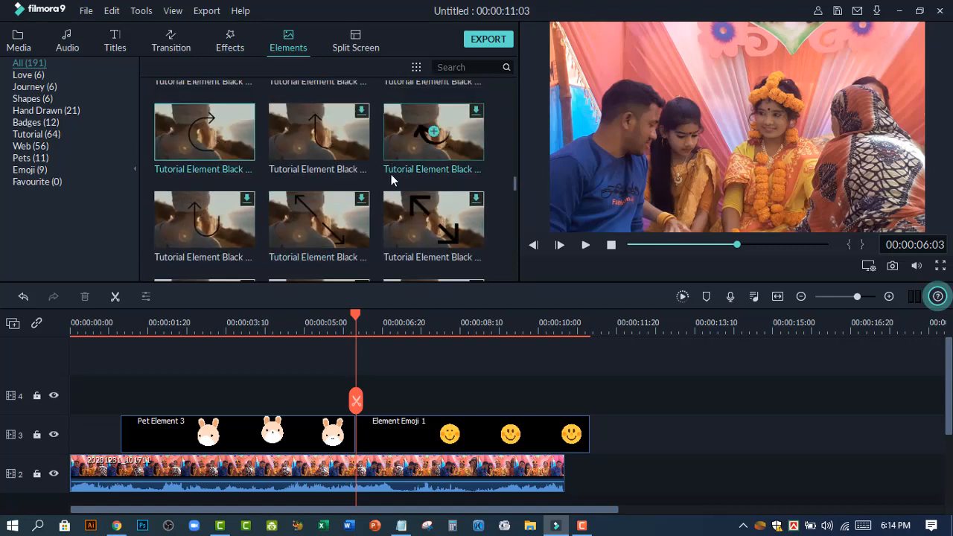
Download Tutorial Element Black 25 and place it on video track 4, aligned with the start of Element Emoji 1
{"action": "left_click", "coordinate": [424, 131]}
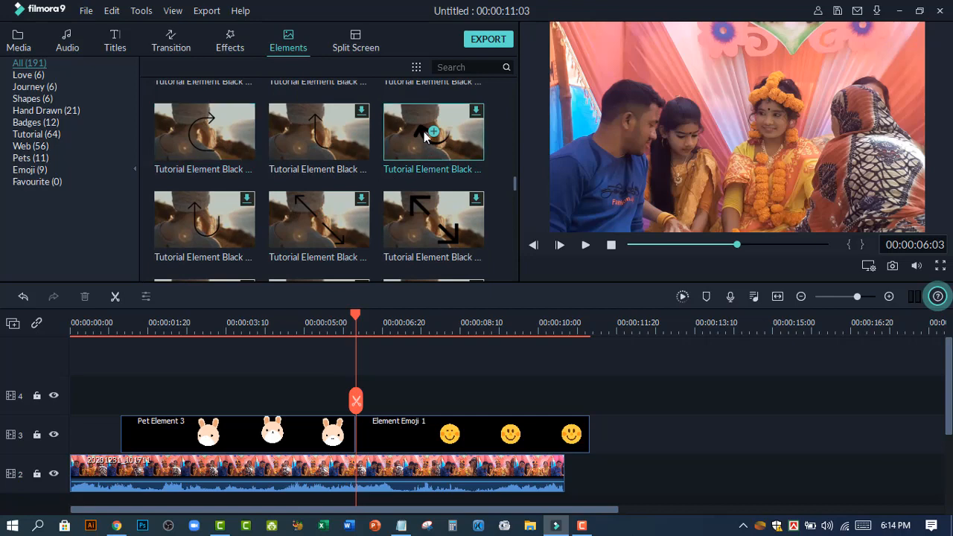
{"action": "right_click", "coordinate": [476, 110]}
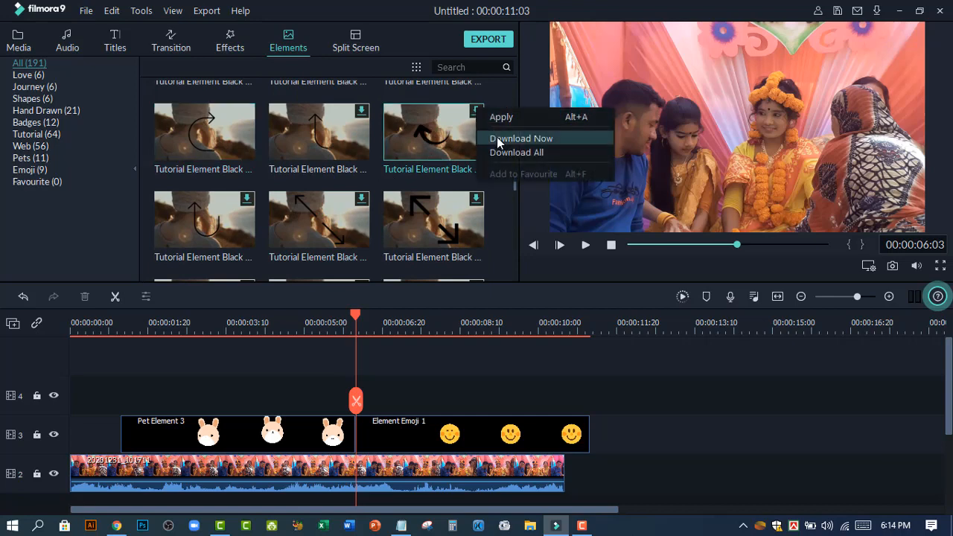
{"action": "left_click", "coordinate": [496, 139]}
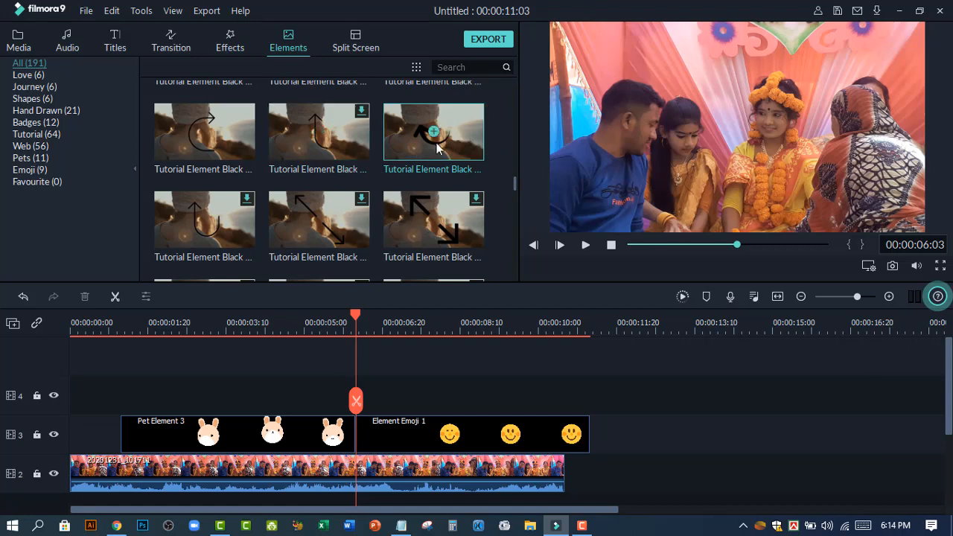
{"action": "left_click_drag", "start_coordinate": [447, 125], "coordinate": [387, 391]}
{"action": "left_click_drag", "start_coordinate": [534, 398], "coordinate": [496, 407]}
Play the timeline from 00:00:06:03 to preview Tutorial Element Black 25, then set the playhead to 00:00:08:01
{"action": "left_click", "coordinate": [587, 245]}
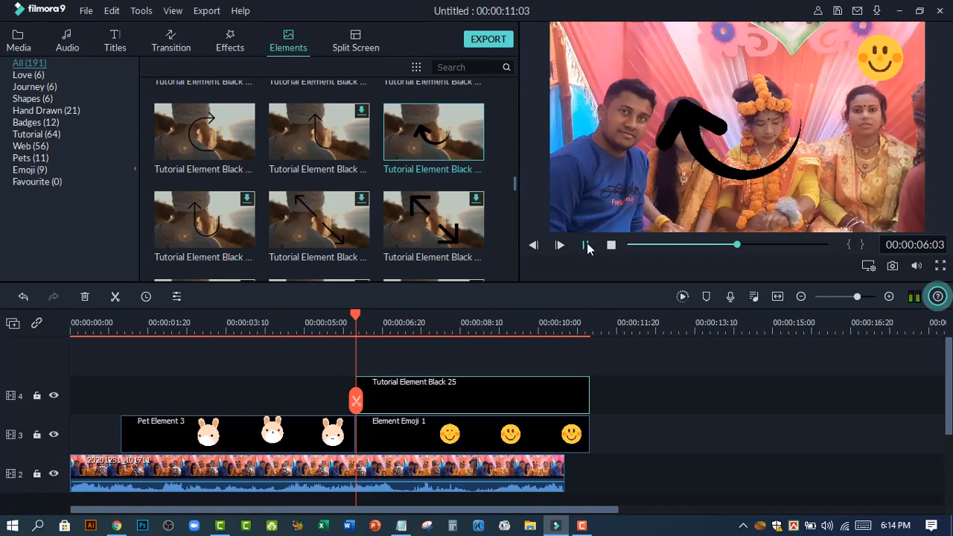
{"action": "left_click", "coordinate": [587, 244]}
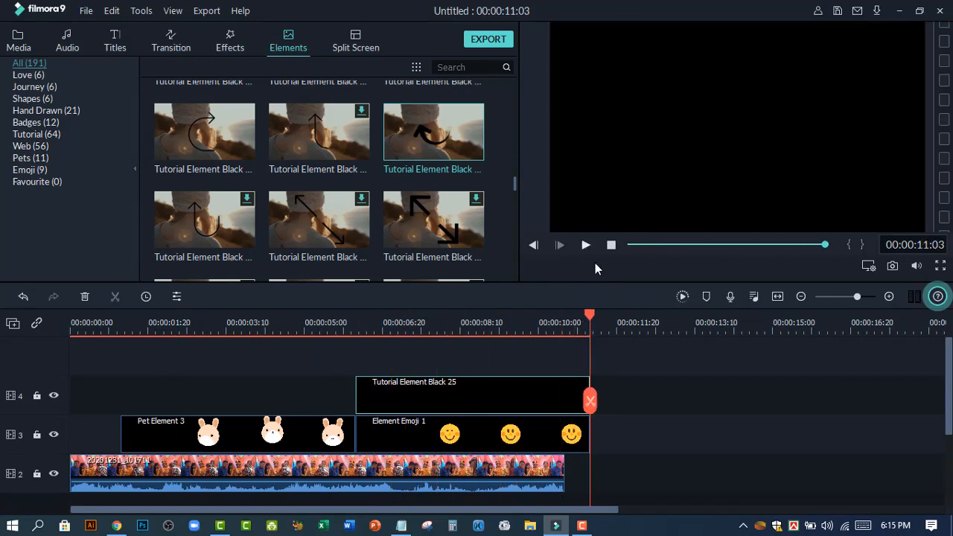
{"action": "left_click_drag", "start_coordinate": [589, 316], "coordinate": [449, 344]}
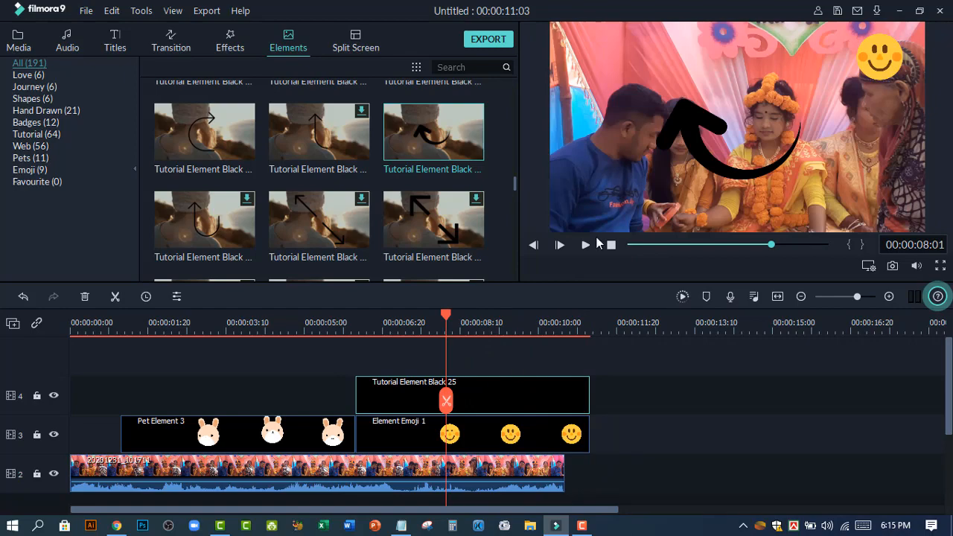
Shrink the Tutorial Element Black 25 overlay, then rotate it clockwise and position it so the arrowhead points at the emoji
{"action": "left_click_drag", "start_coordinate": [677, 123], "coordinate": [696, 126]}
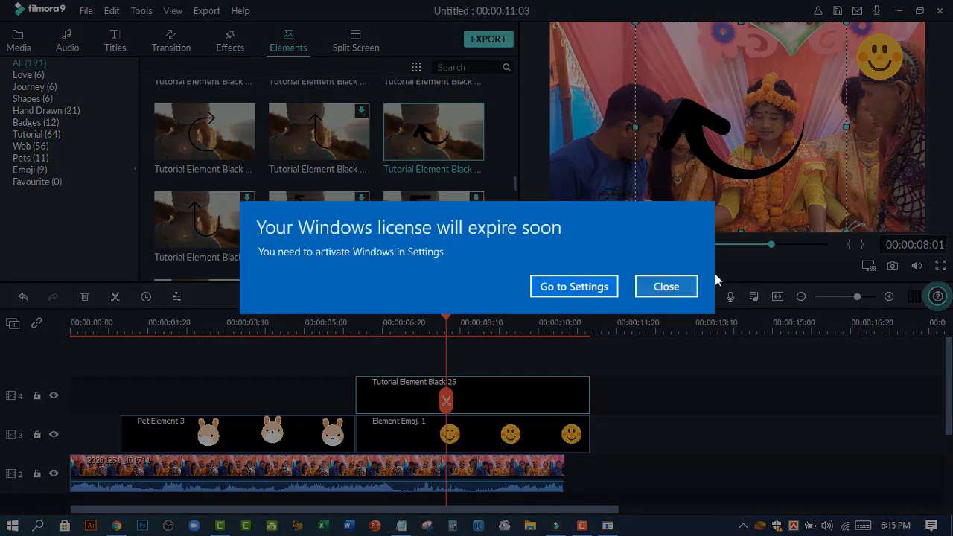
{"action": "left_click", "coordinate": [688, 290]}
{"action": "left_click_drag", "start_coordinate": [848, 231], "coordinate": [795, 181]}
{"action": "left_click_drag", "start_coordinate": [688, 101], "coordinate": [693, 137]}
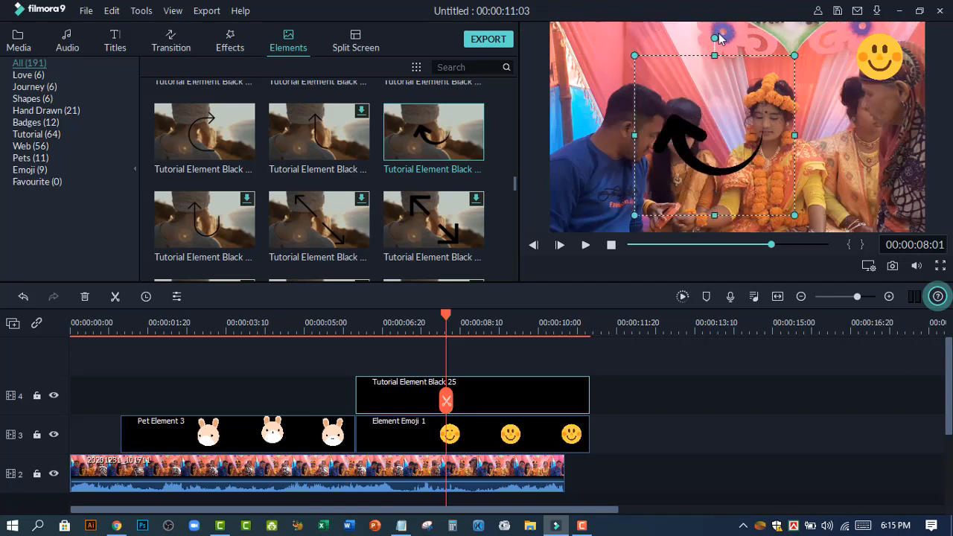
{"action": "left_click_drag", "start_coordinate": [714, 36], "coordinate": [861, 178]}
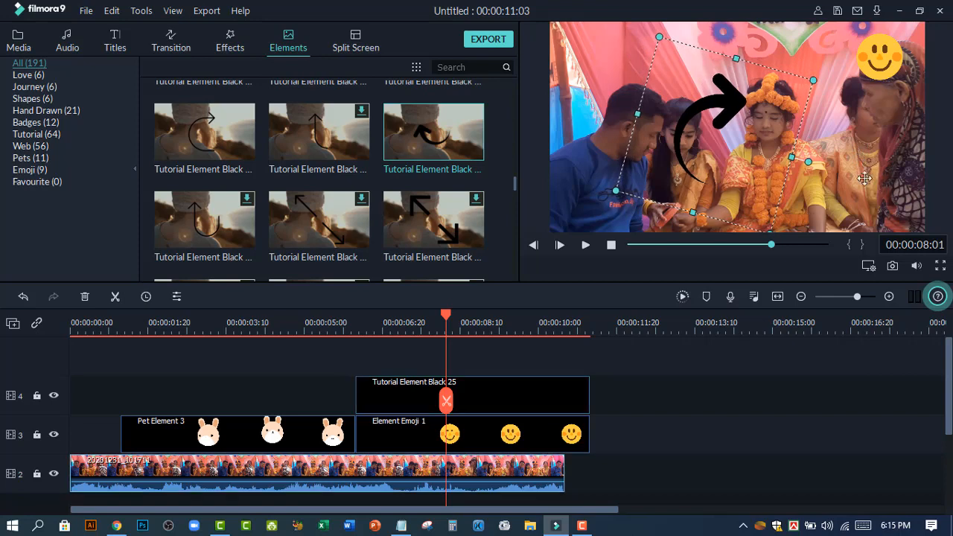
{"action": "left_click_drag", "start_coordinate": [720, 101], "coordinate": [820, 67]}
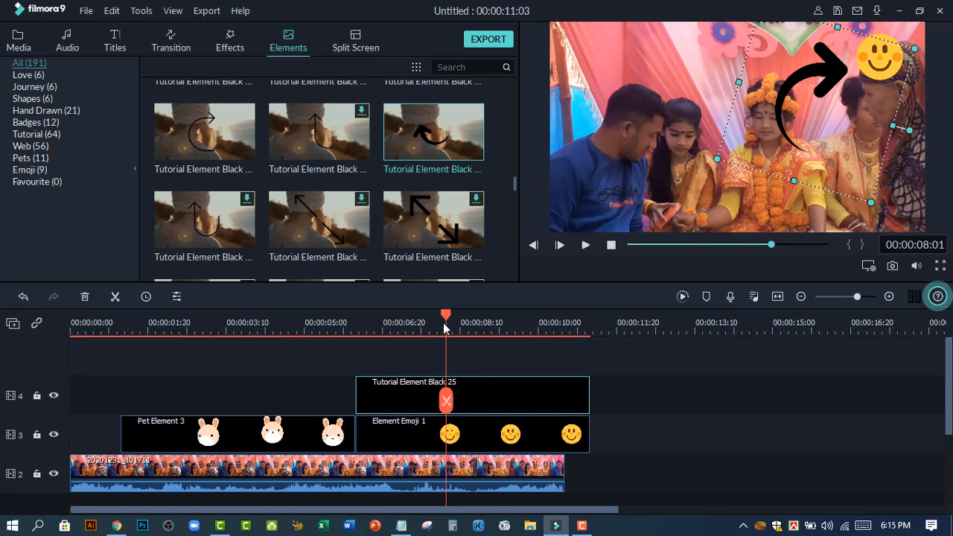
Play the timeline from 00:00:06:04 to preview the repositioned arrow, and pause at 00:00:09:15
{"action": "left_click_drag", "start_coordinate": [445, 328], "coordinate": [359, 329]}
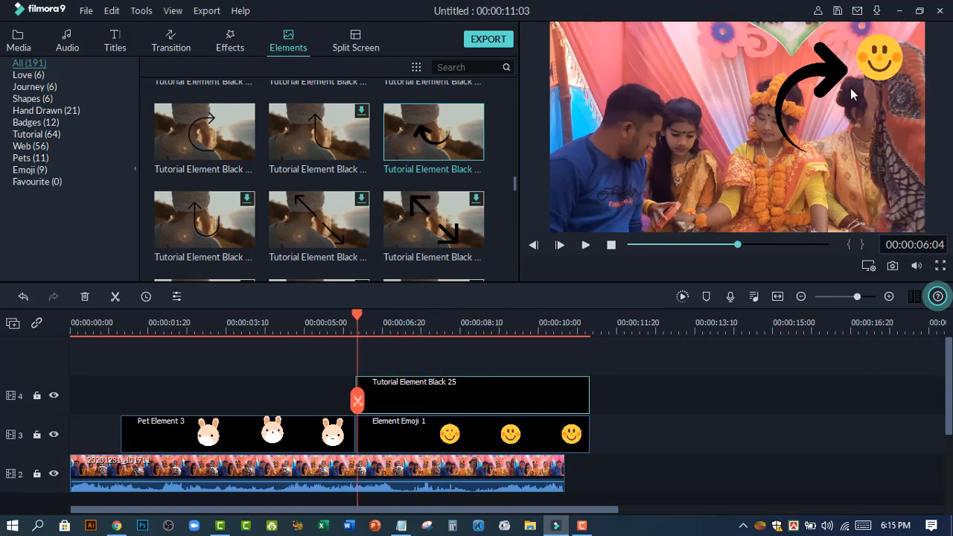
{"action": "left_click", "coordinate": [586, 245]}
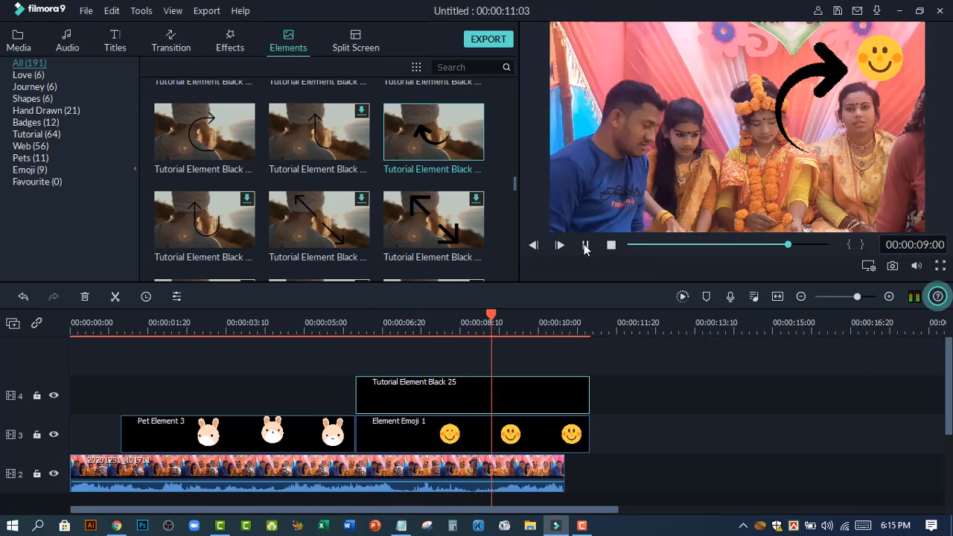
{"action": "left_click", "coordinate": [586, 247]}
Download Web Element Clear 03 and place it on a new video track 5 above Tutorial Element Black 25, aligned with that clip's start
{"action": "scroll", "coordinate": [393, 173], "scroll_direction": "down", "scroll_amount": 5}
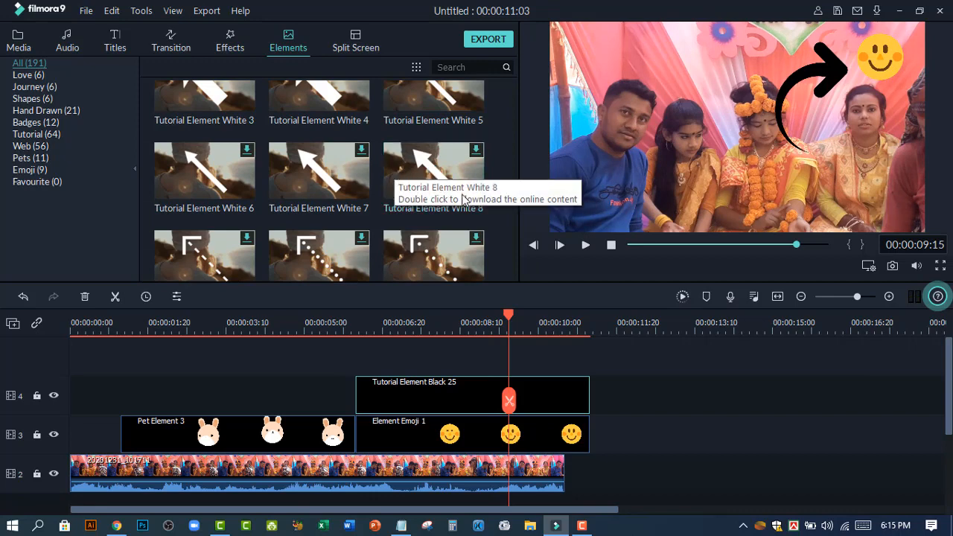
{"action": "scroll", "coordinate": [395, 179], "scroll_direction": "down", "scroll_amount": 15}
{"action": "scroll", "coordinate": [399, 206], "scroll_direction": "down", "scroll_amount": 8}
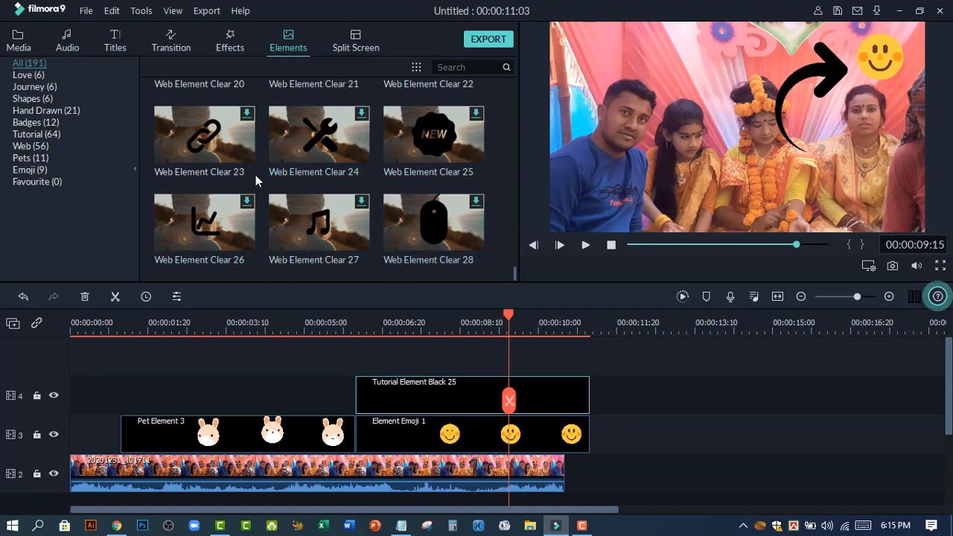
{"action": "scroll", "coordinate": [349, 184], "scroll_direction": "up", "scroll_amount": 5}
{"action": "scroll", "coordinate": [355, 227], "scroll_direction": "down", "scroll_amount": 3}
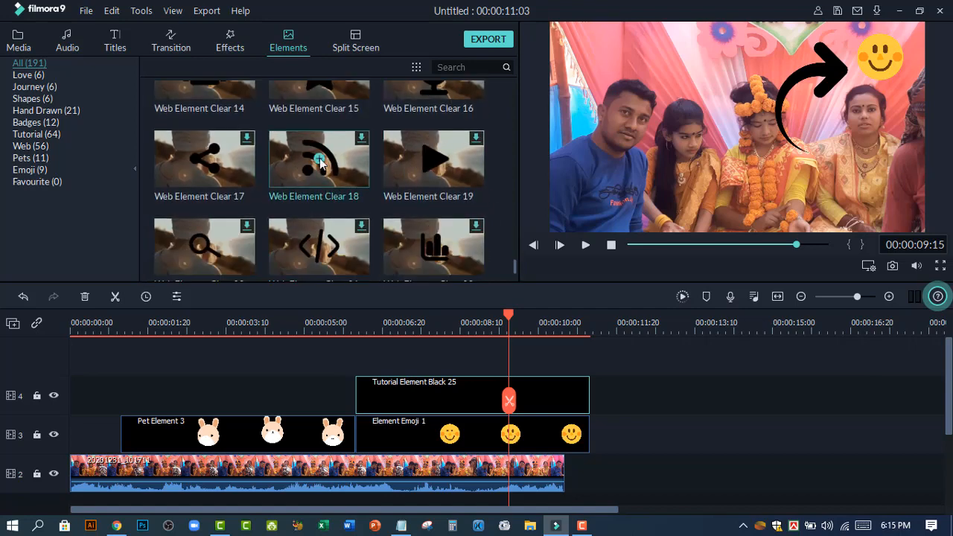
{"action": "scroll", "coordinate": [297, 134], "scroll_direction": "up", "scroll_amount": 5}
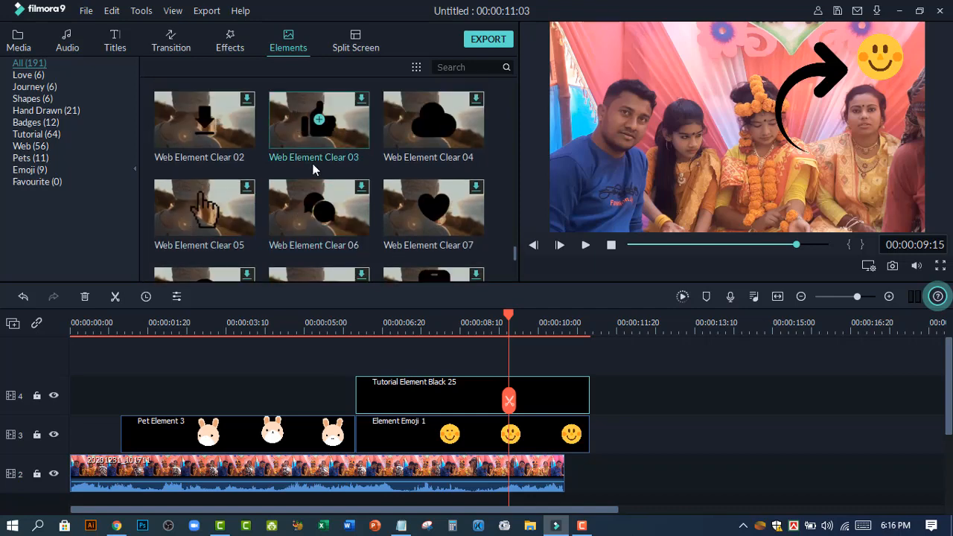
{"action": "right_click", "coordinate": [358, 104]}
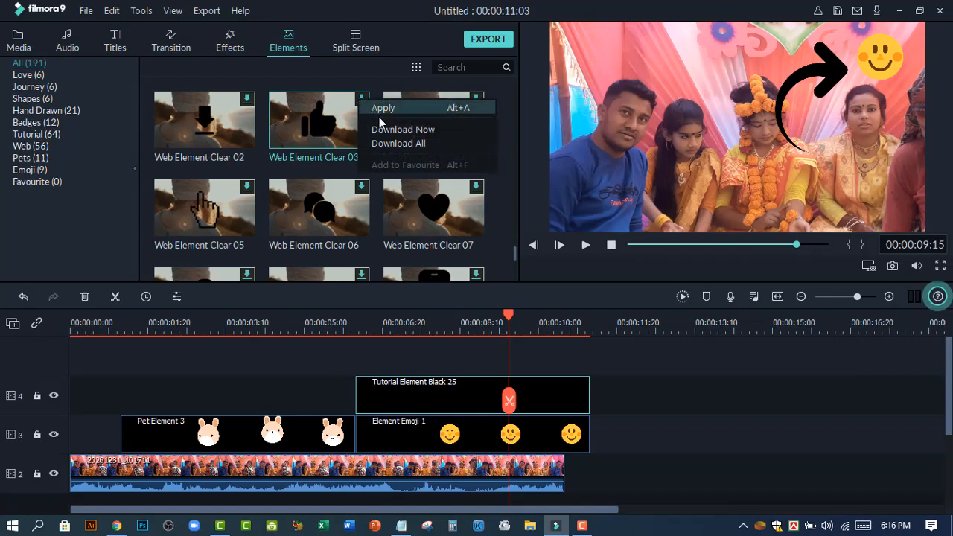
{"action": "left_click", "coordinate": [382, 131]}
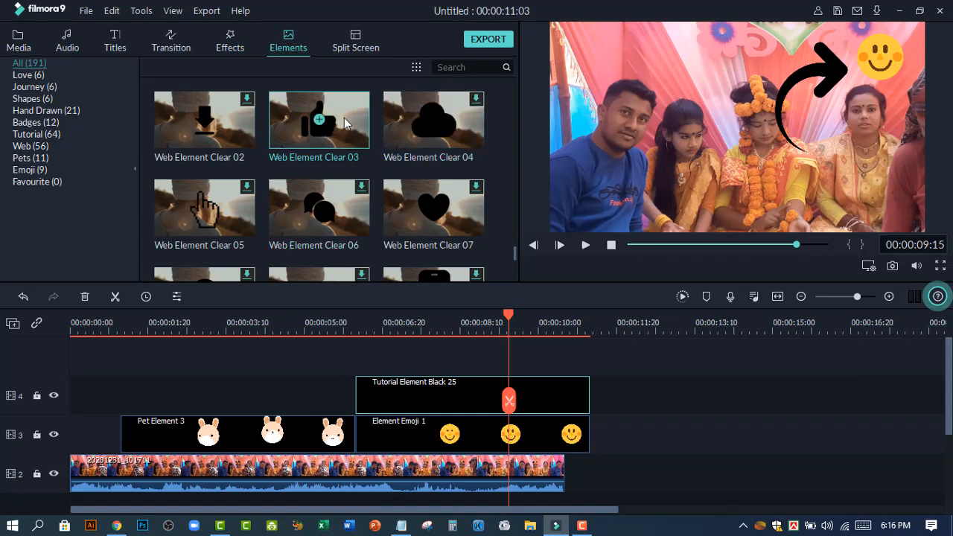
{"action": "left_click_drag", "start_coordinate": [344, 118], "coordinate": [362, 354]}
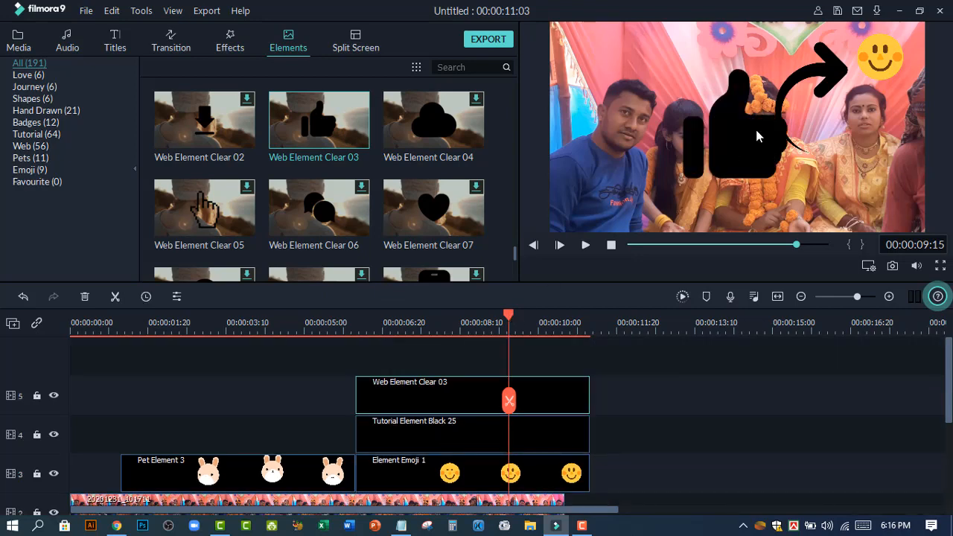
{"action": "left_click", "coordinate": [756, 131]}
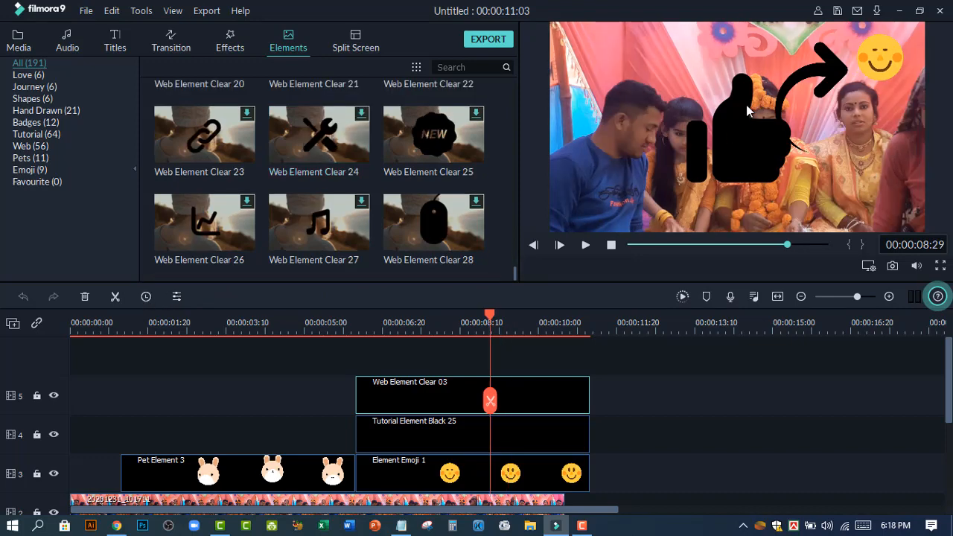
Browse the element library back to the Element Love items, then return the playhead to 00:00:00:00 with no clip selected
{"action": "scroll", "coordinate": [439, 178], "scroll_direction": "up", "scroll_amount": 12}
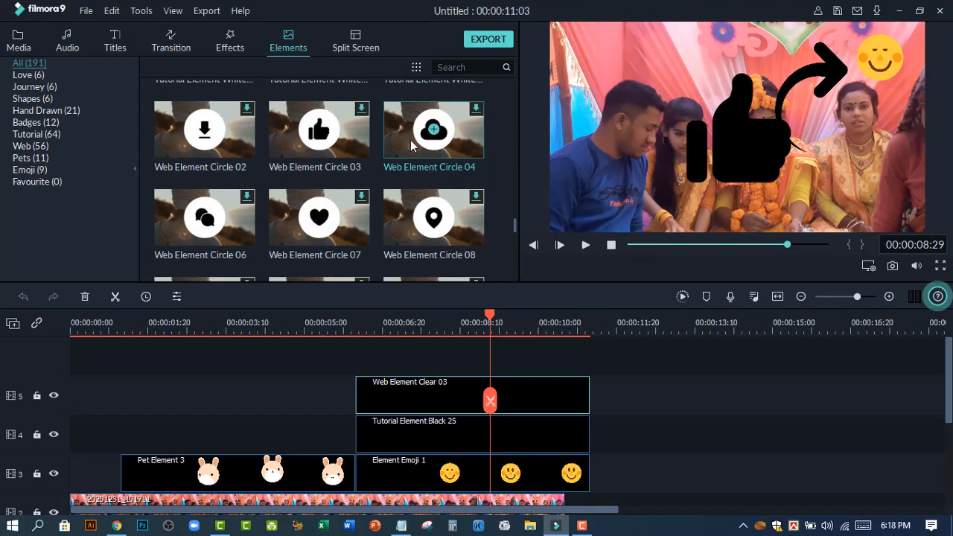
{"action": "scroll", "coordinate": [411, 145], "scroll_direction": "up", "scroll_amount": 10}
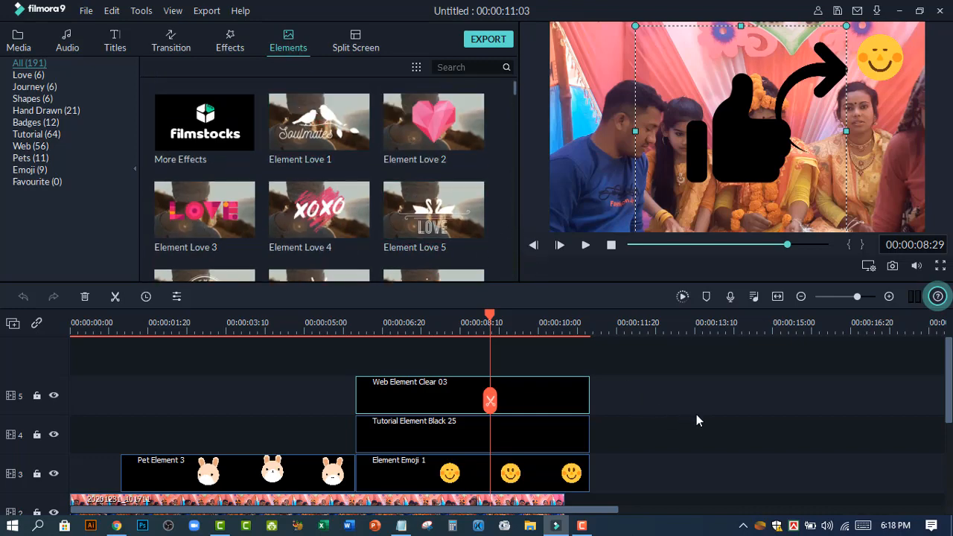
{"action": "scroll", "coordinate": [696, 407], "scroll_direction": "down", "scroll_amount": 4}
{"action": "scroll", "coordinate": [690, 411], "scroll_direction": "up", "scroll_amount": 4}
{"action": "left_click_drag", "start_coordinate": [489, 319], "coordinate": [9, 369]}
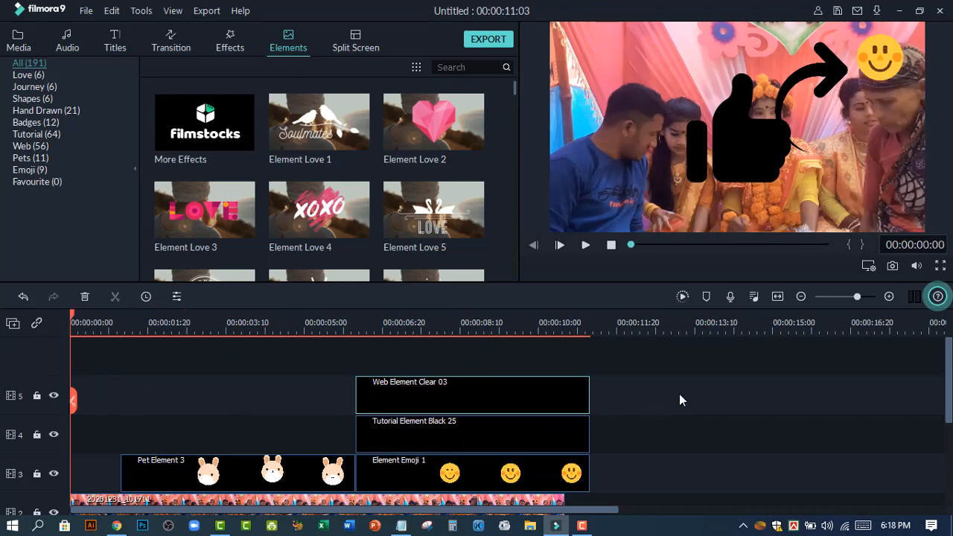
{"action": "left_click", "coordinate": [679, 400]}
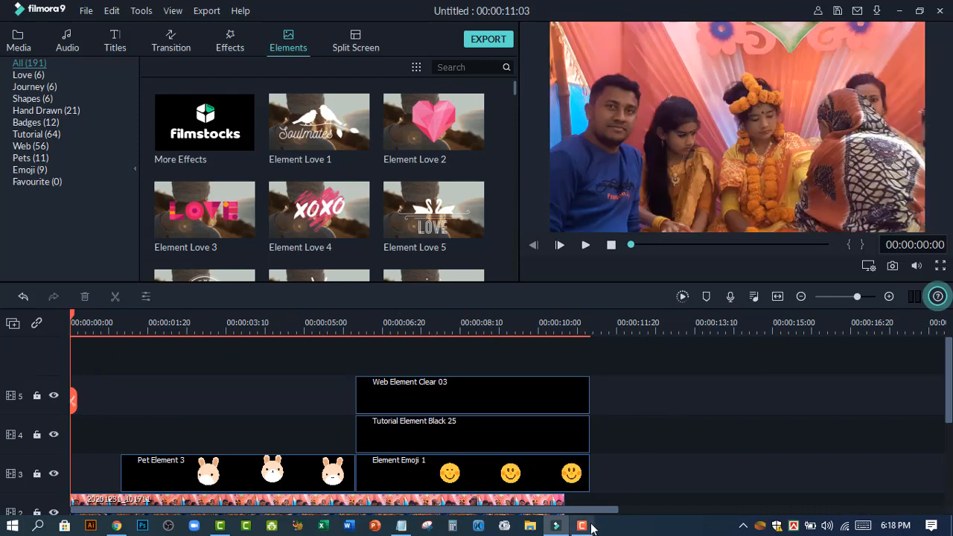